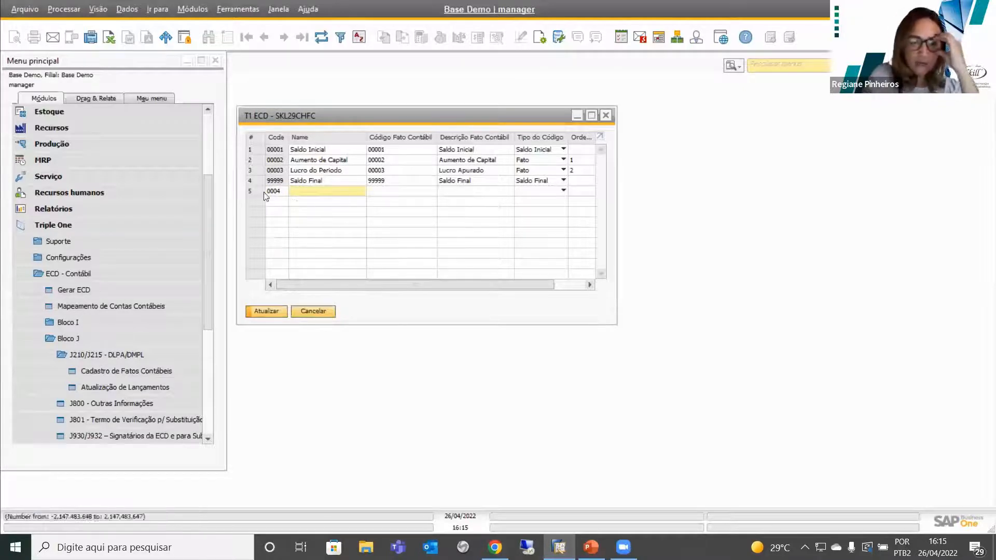
Step: Fill in a new accounting fact row with code 00004, name Prejuízo, fact code 00004 and description Prejuízo
click(277, 190)
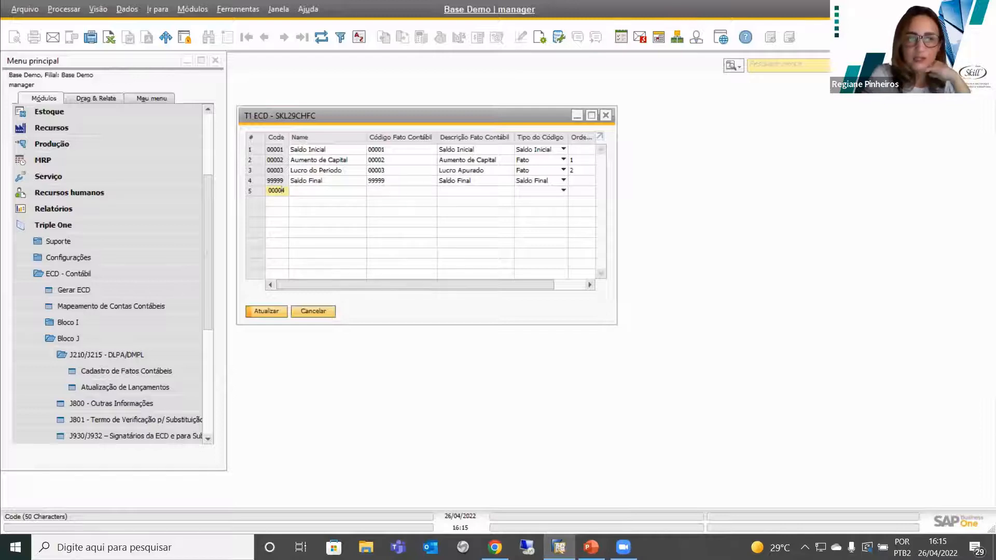
key(Tab)
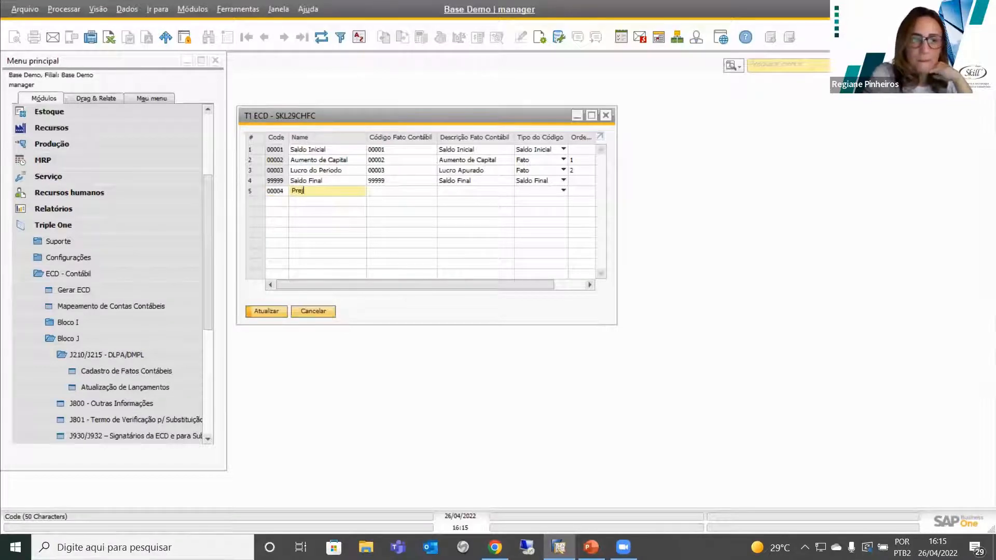
key(Tab)
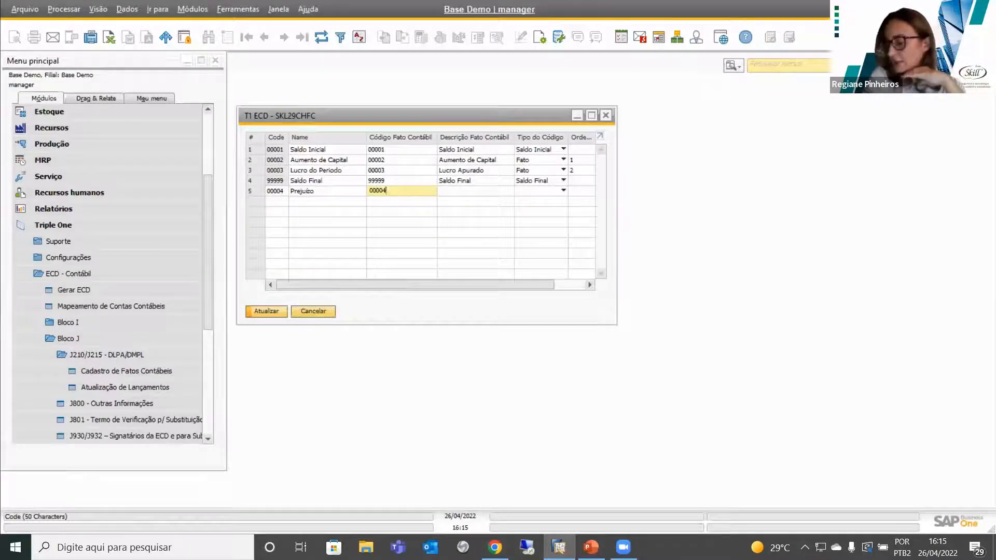
key(Tab)
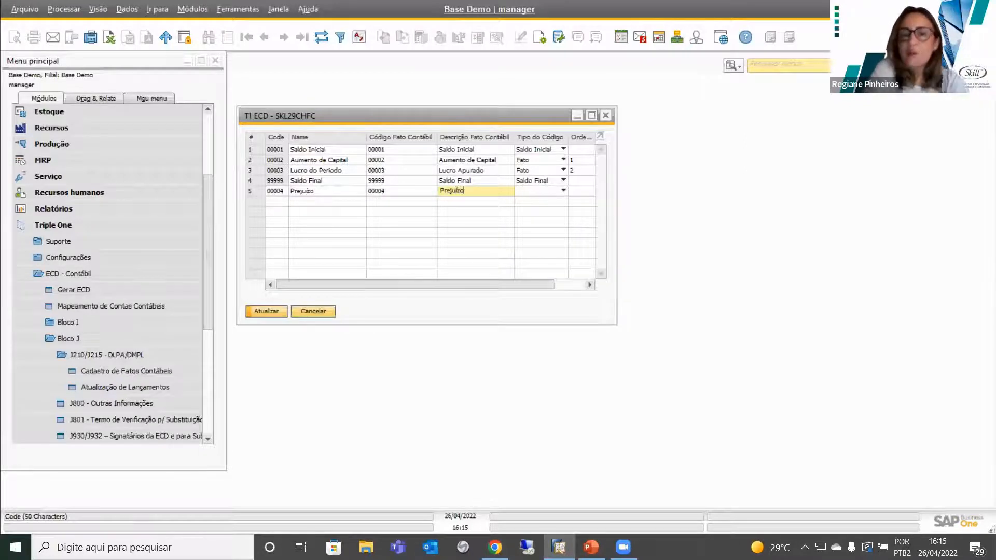
key(Tab)
Step: Set the Prejuízo row's code type to Fato and its order to 3, and save the accounting facts register
click(524, 192)
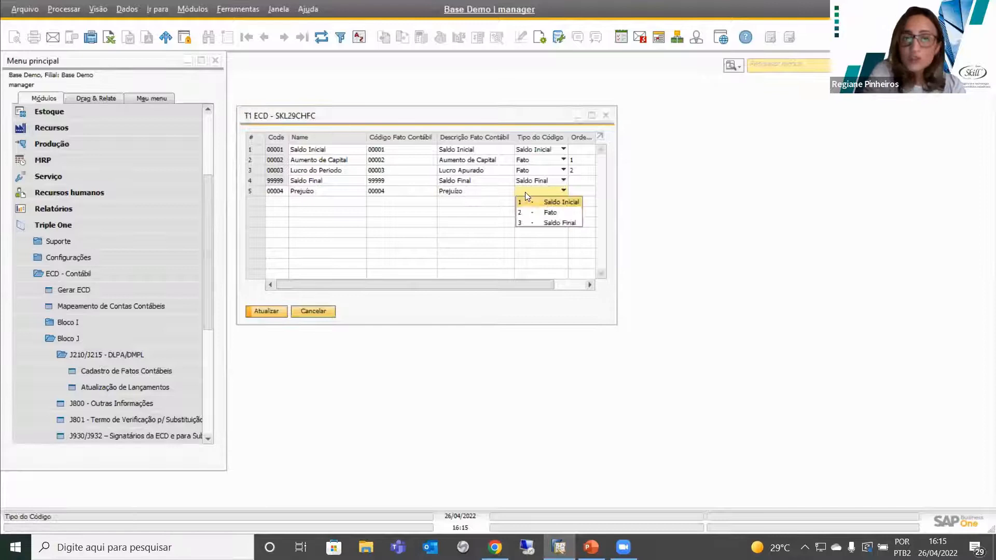
click(556, 210)
click(579, 193)
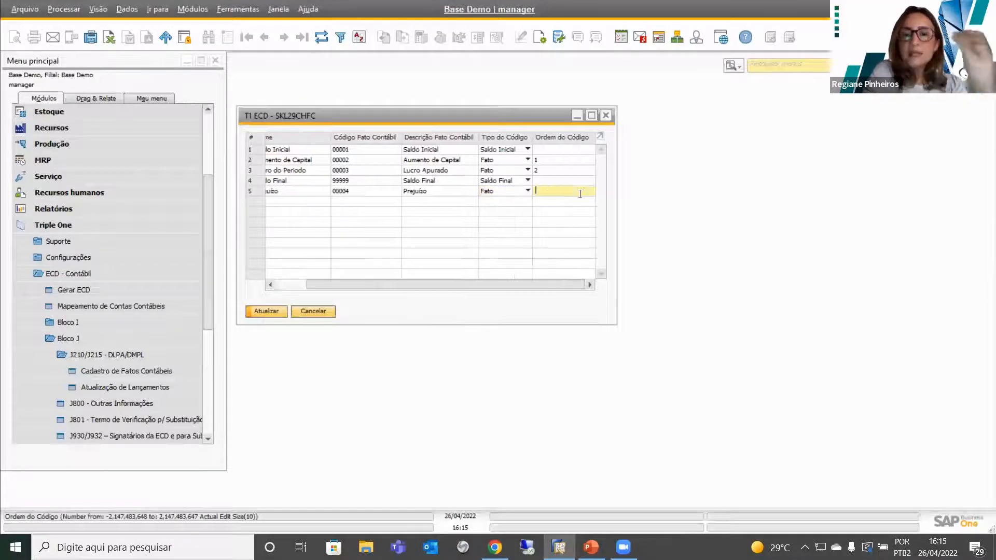
text(3)
click(264, 313)
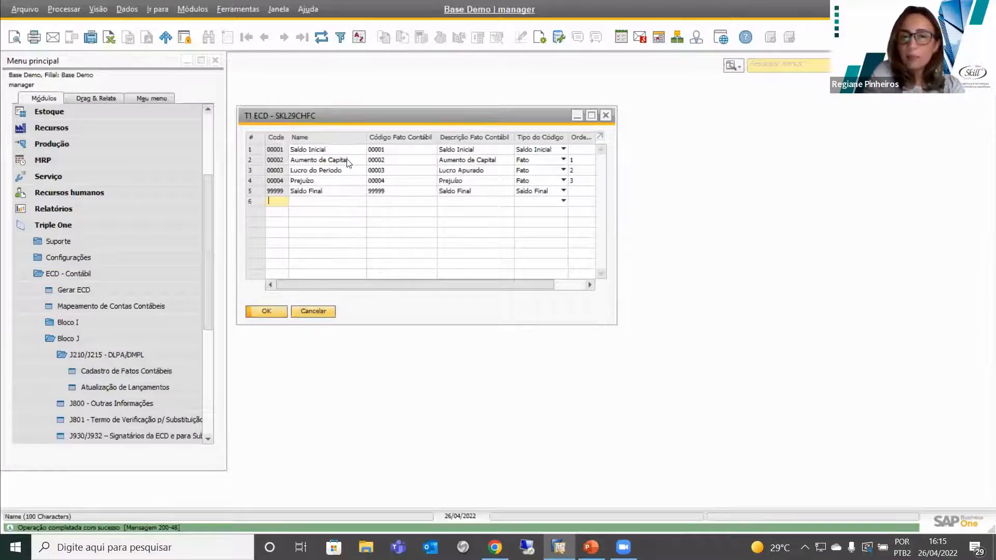
click(267, 311)
Step: Open Atualização de Lançamentos and query the entries from 01/01/2021 to 31/12/2021
click(160, 389)
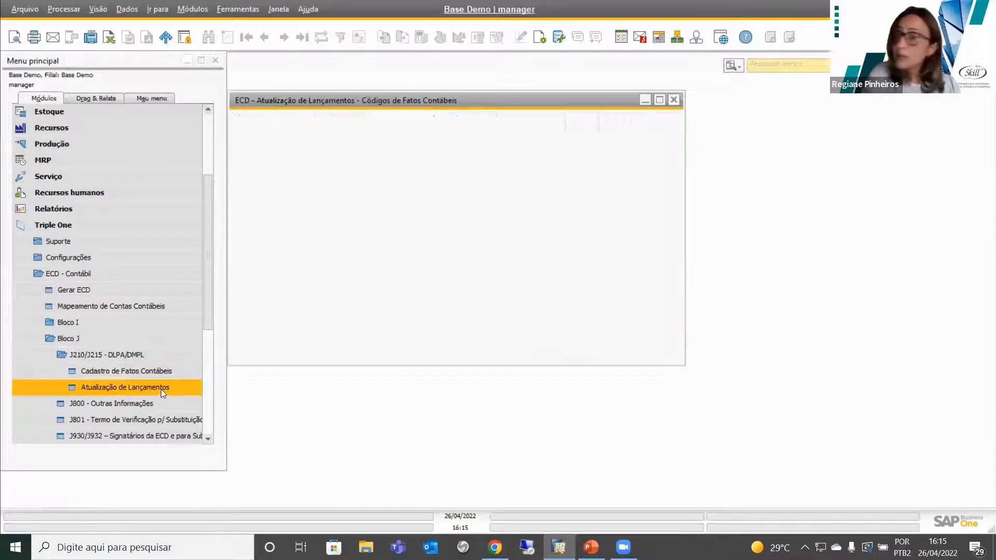
click(323, 128)
text(01/01/)
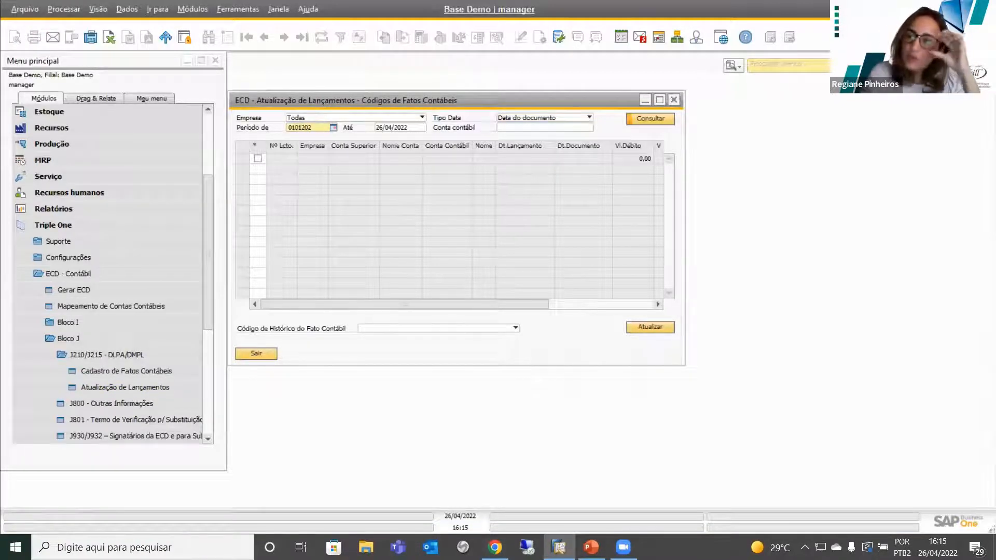
text(2021)
key(Tab)
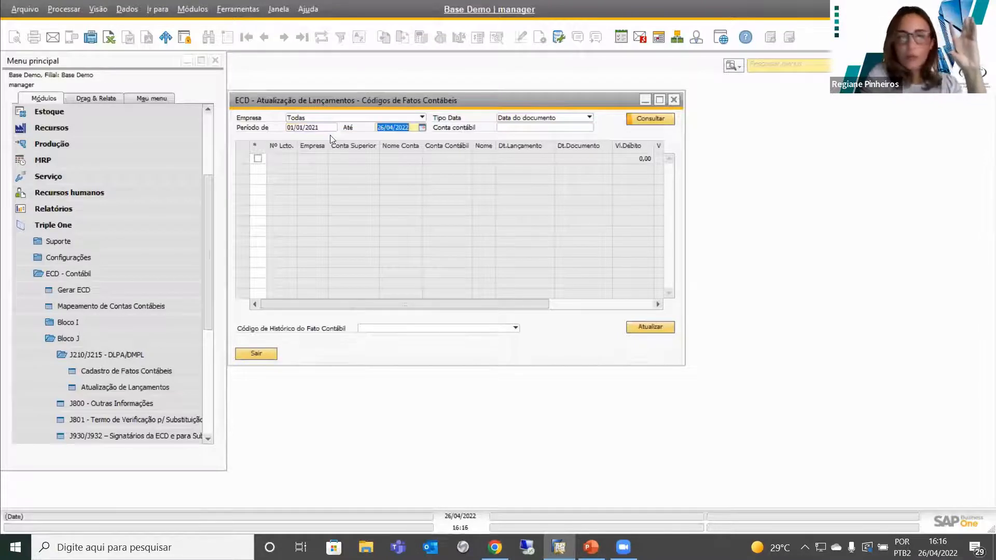
text(31122021)
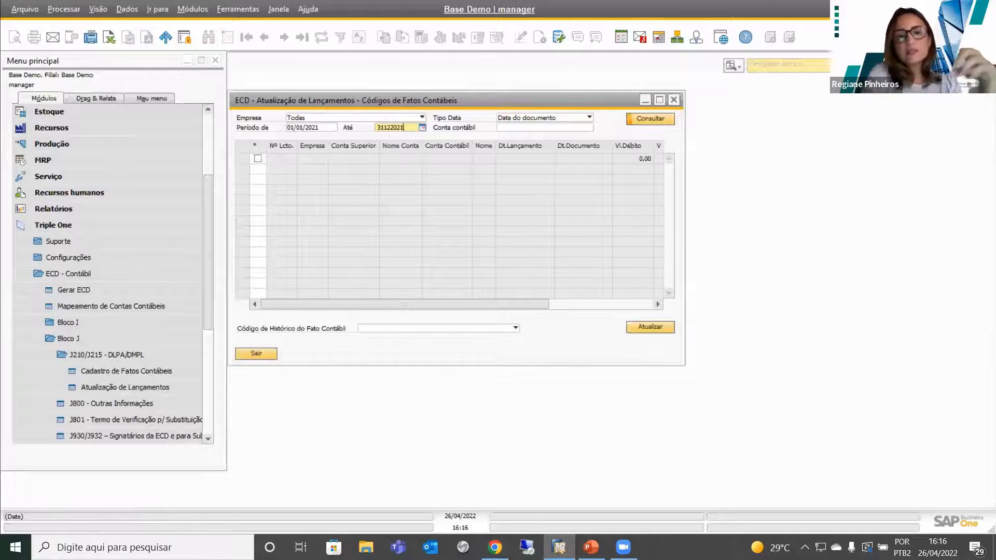
key(Tab)
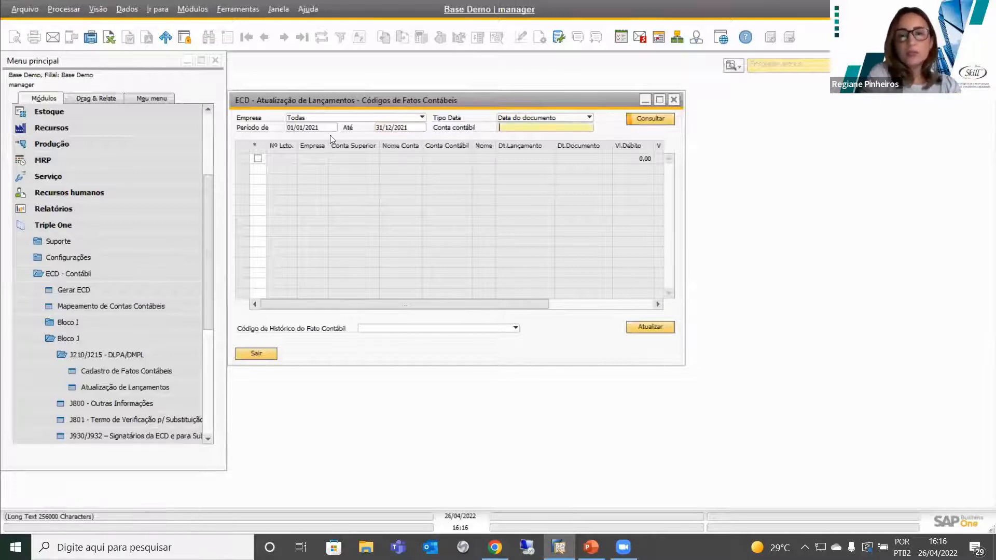
click(649, 119)
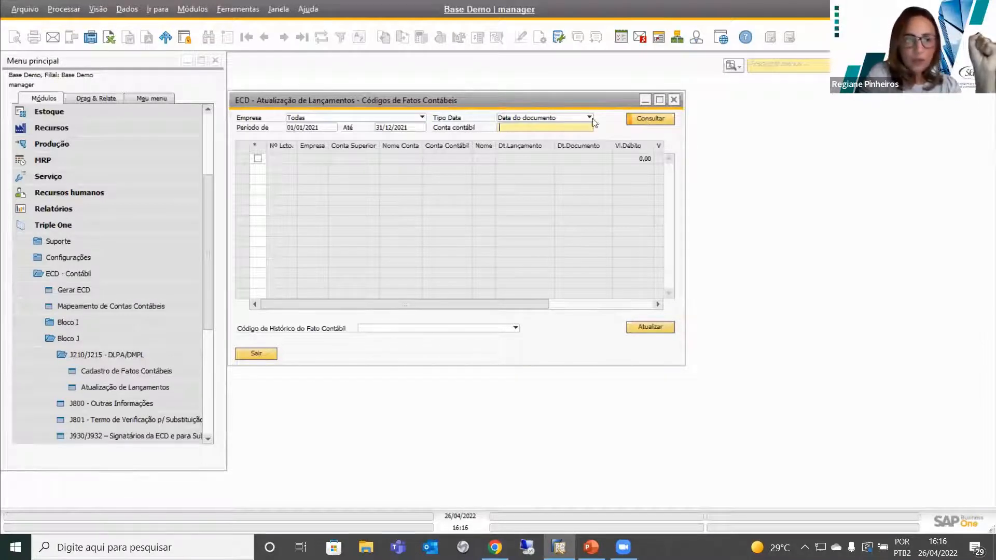
Step: Maximize the entries window and try to assign the fact code Prejuízo to the Resultado do Exercício line of entry 864
drag(566, 100, 581, 95)
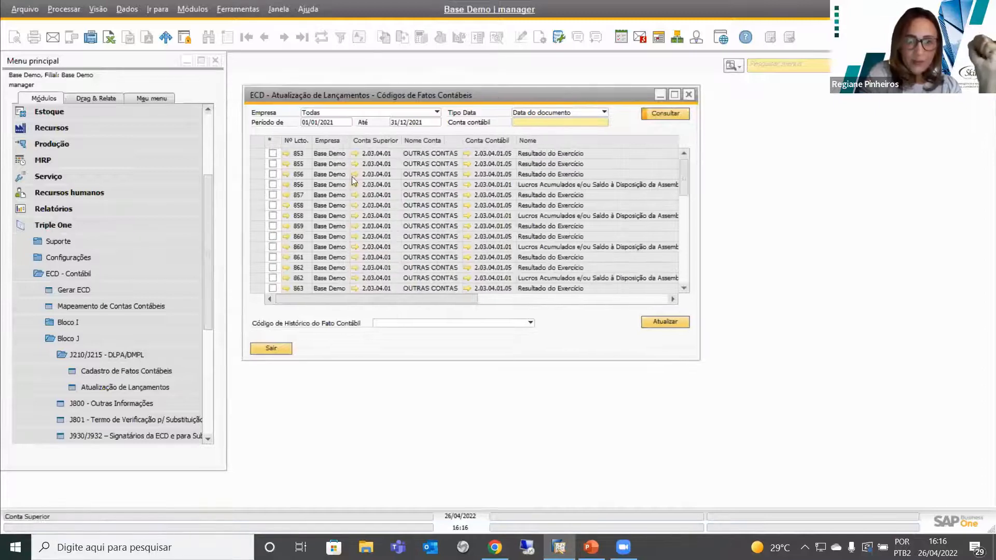
scroll(378, 209, down, 1)
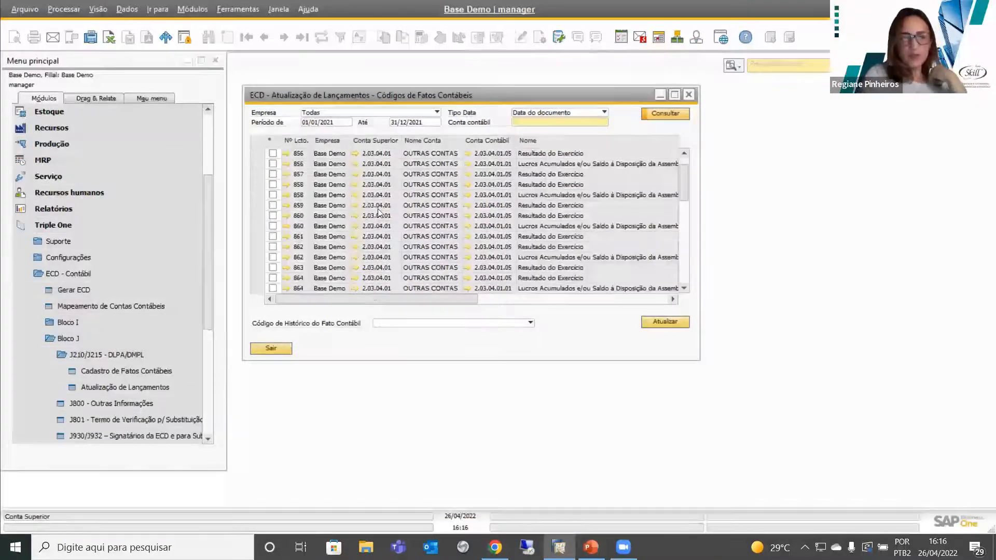
click(674, 95)
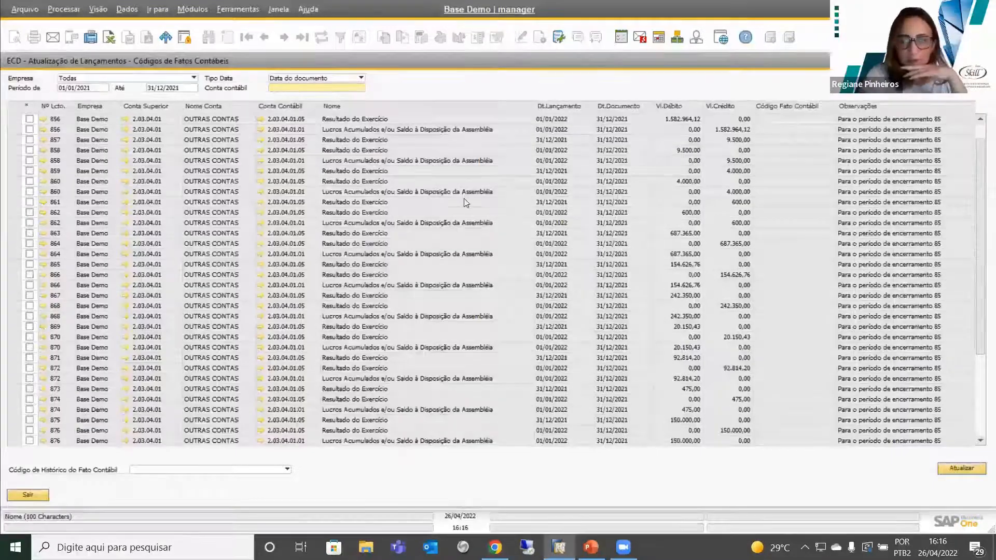
scroll(464, 202, down, 2)
scroll(463, 204, up, 2)
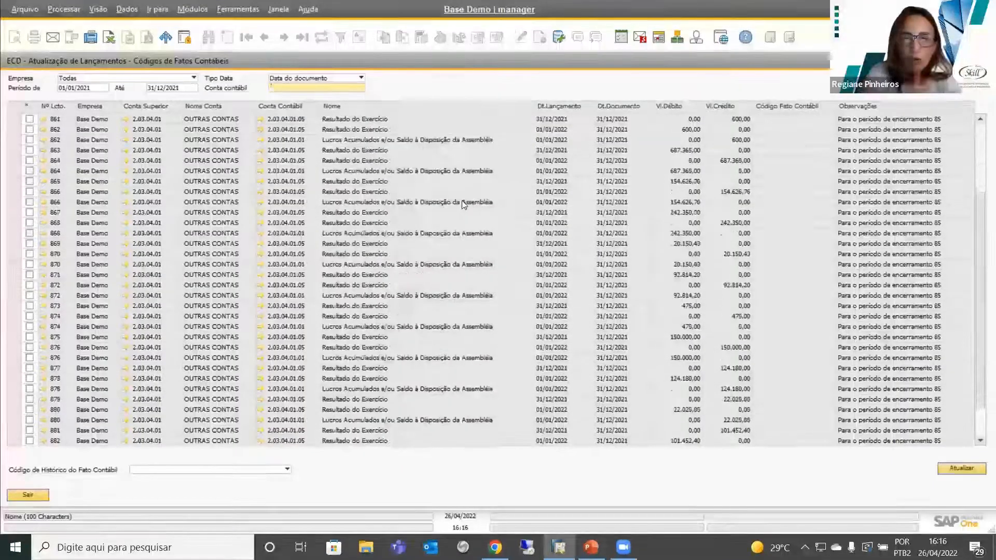
scroll(464, 204, up, 1)
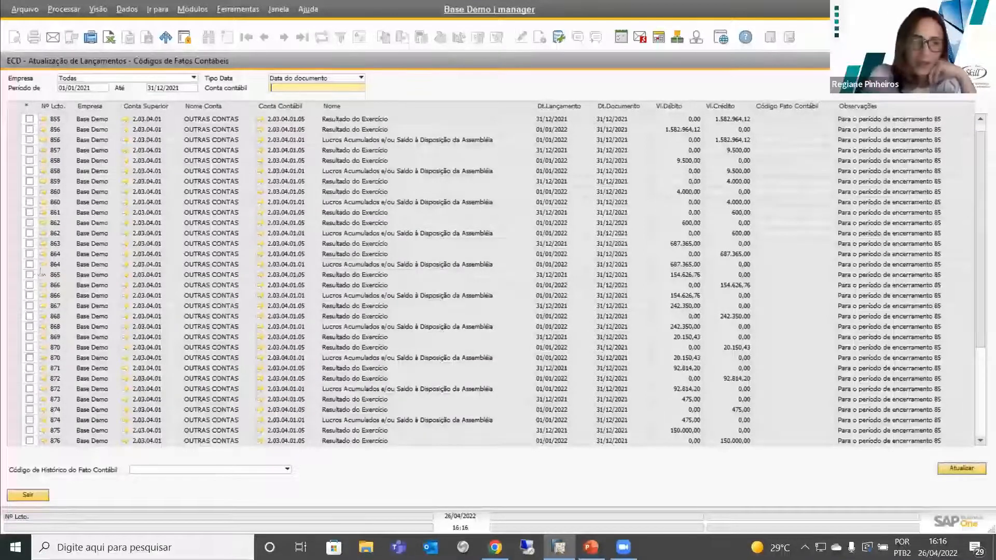
click(30, 254)
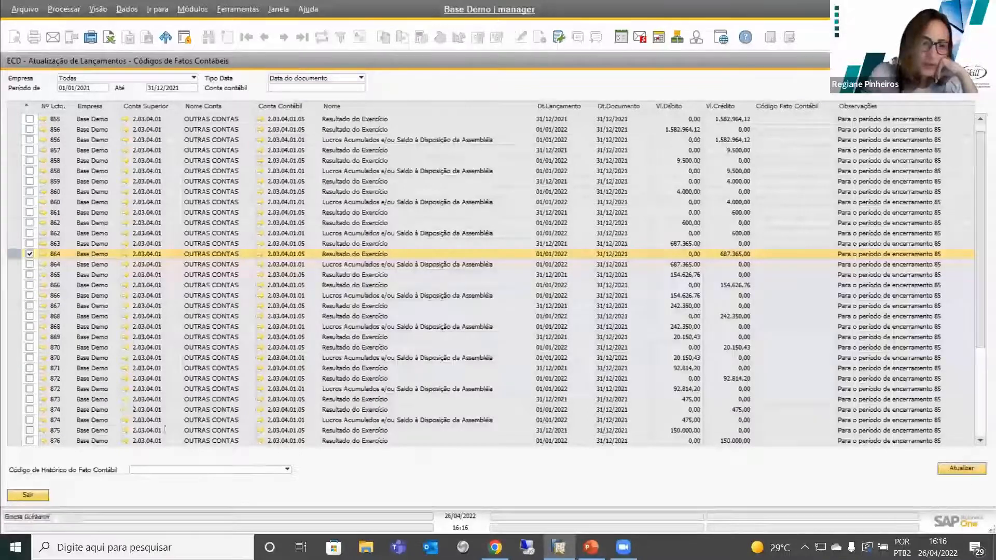
click(287, 470)
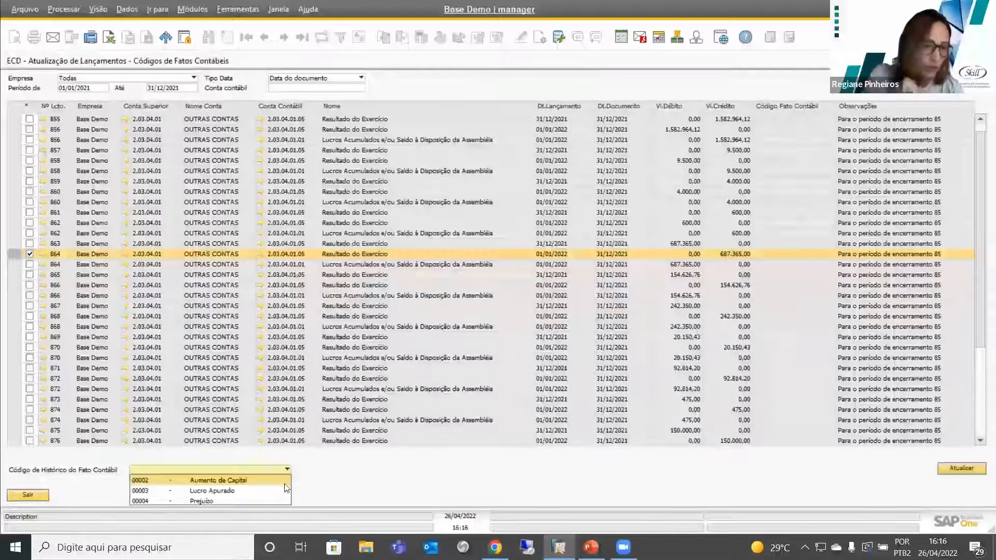
click(215, 503)
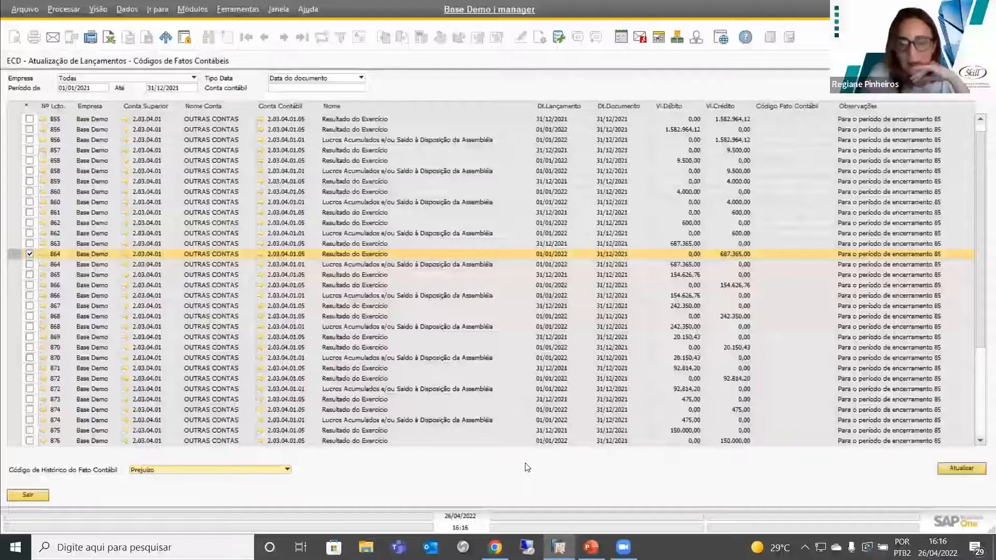
click(959, 469)
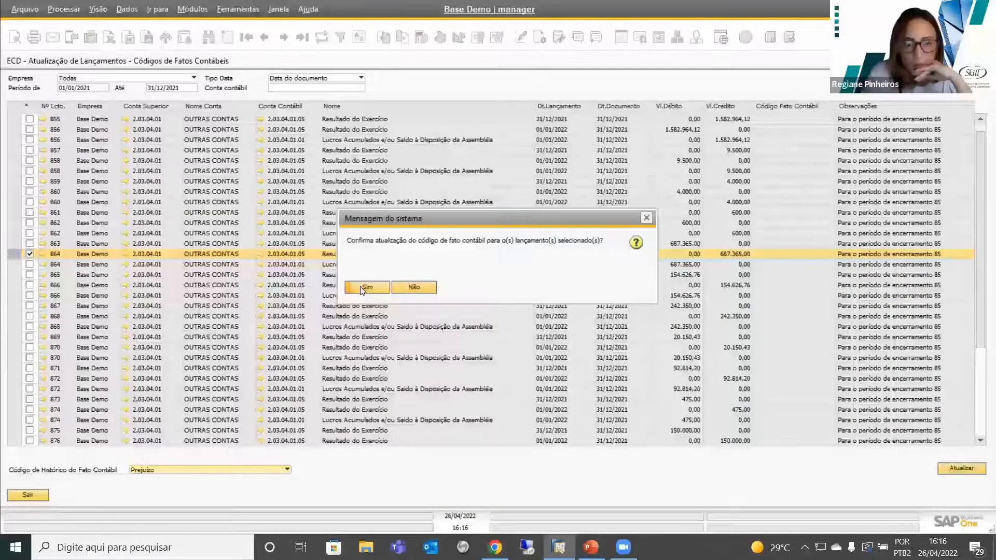
click(367, 287)
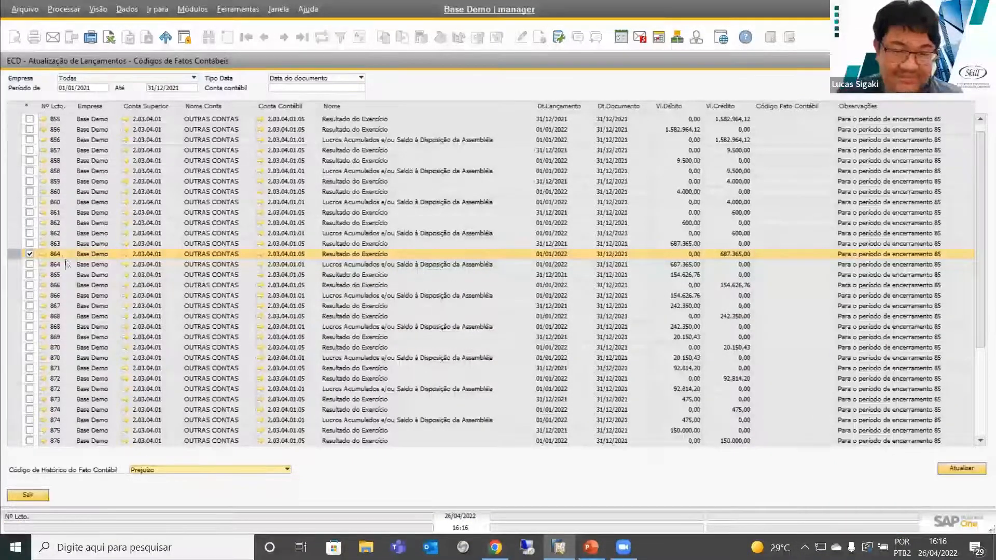
Step: Deselect entry 864 and assign the fact code Prejuízo to the Resultado do Exercício line of entry 863 instead
click(29, 254)
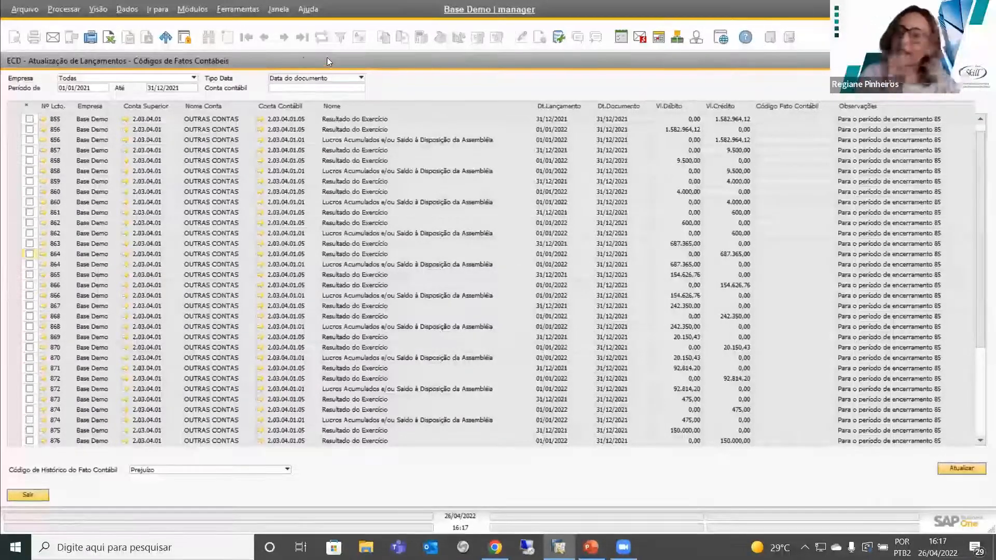
click(29, 244)
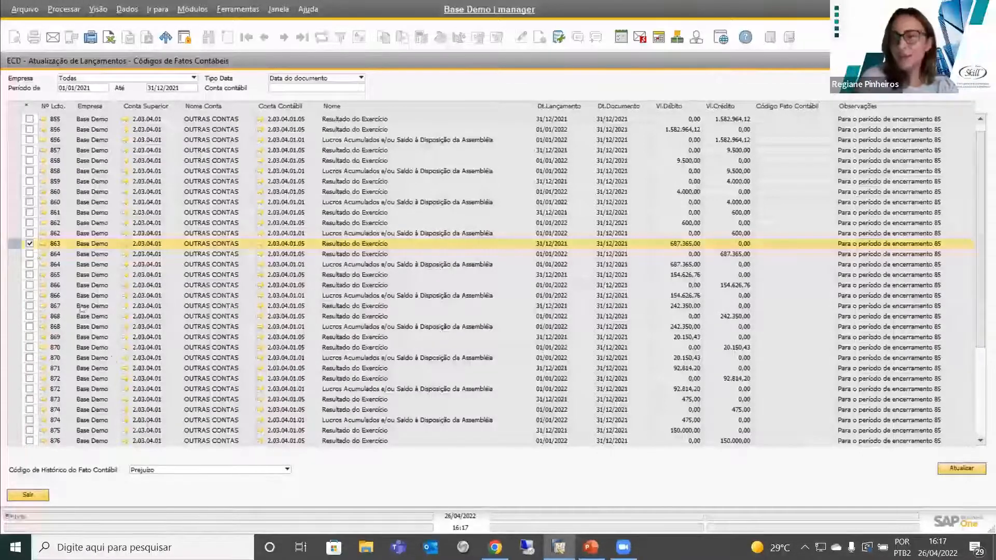
click(967, 470)
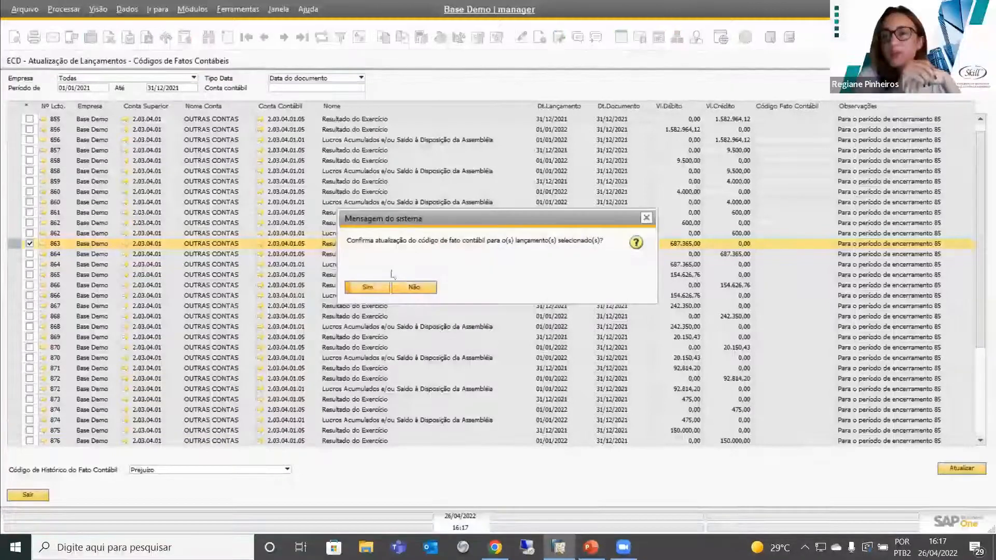
click(369, 288)
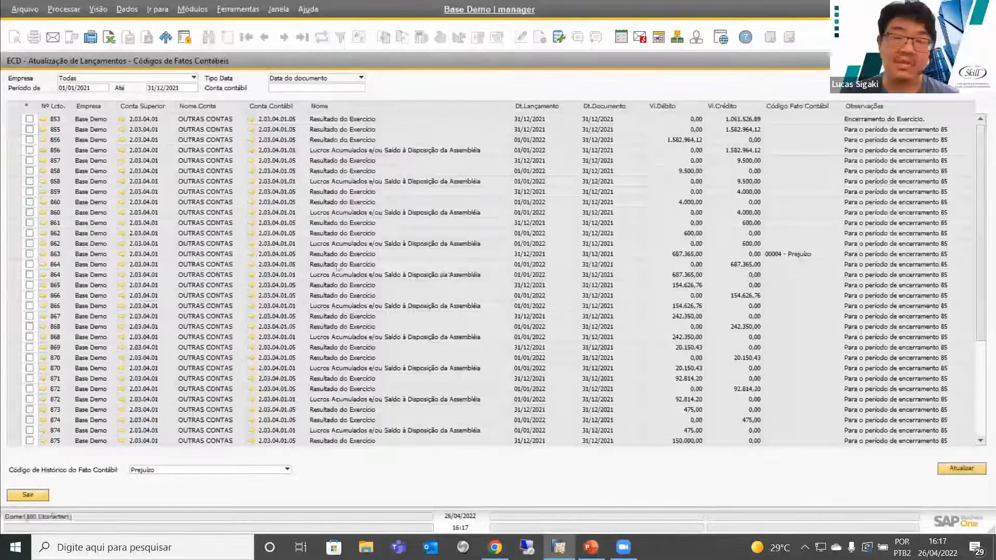
Step: Select the Resultado do Exercício line of entry 864, restore the entries window to its smaller size, and open Períodos contábeis
click(29, 264)
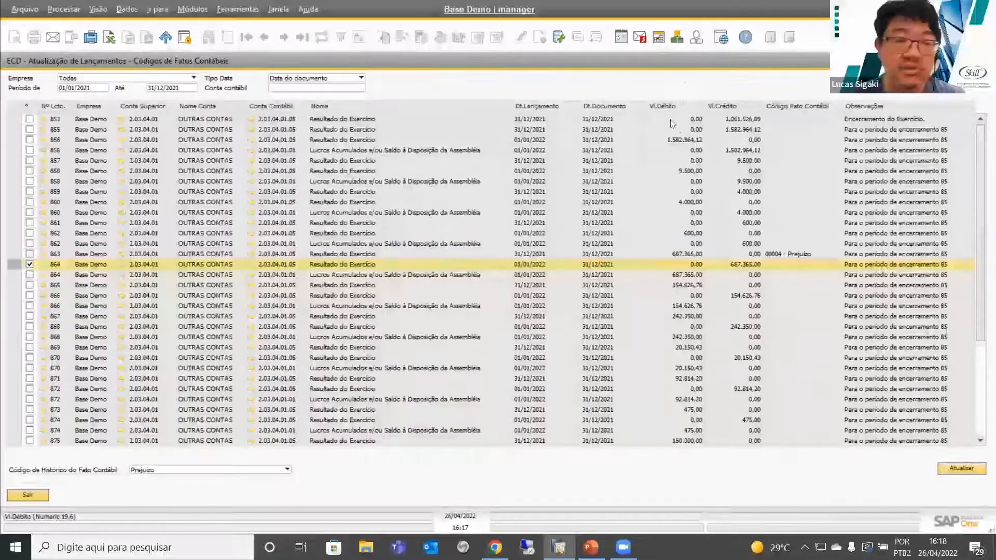
double_click(687, 61)
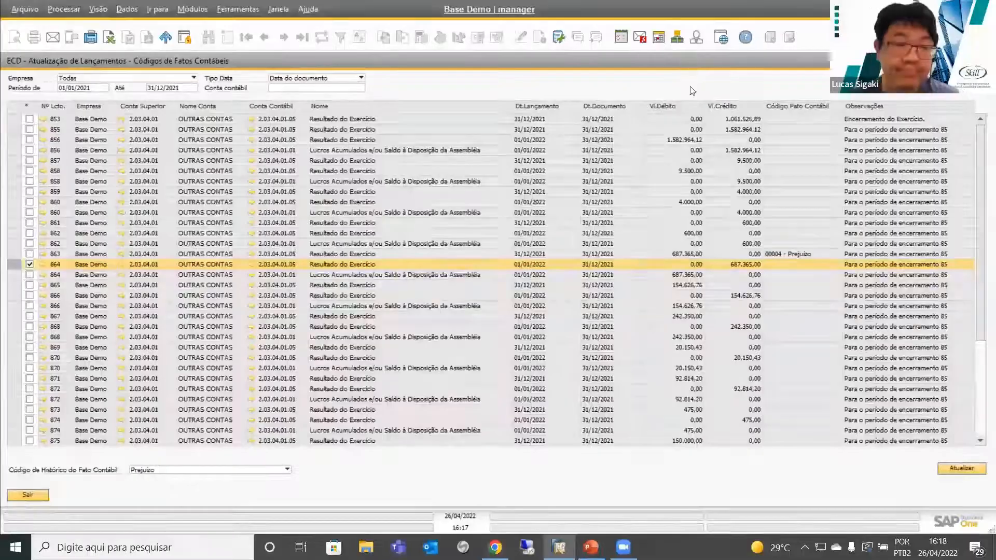
scroll(167, 113, up, 8)
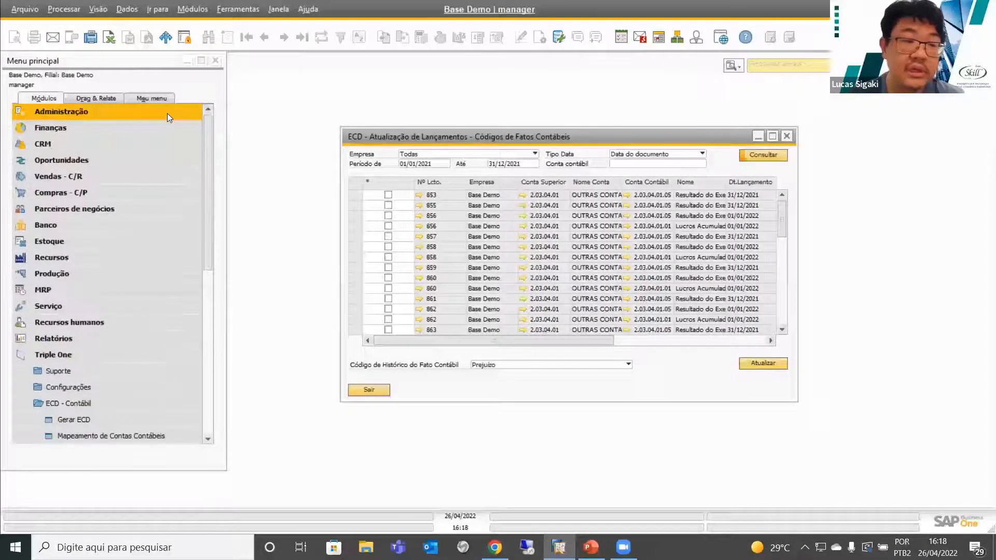
click(166, 113)
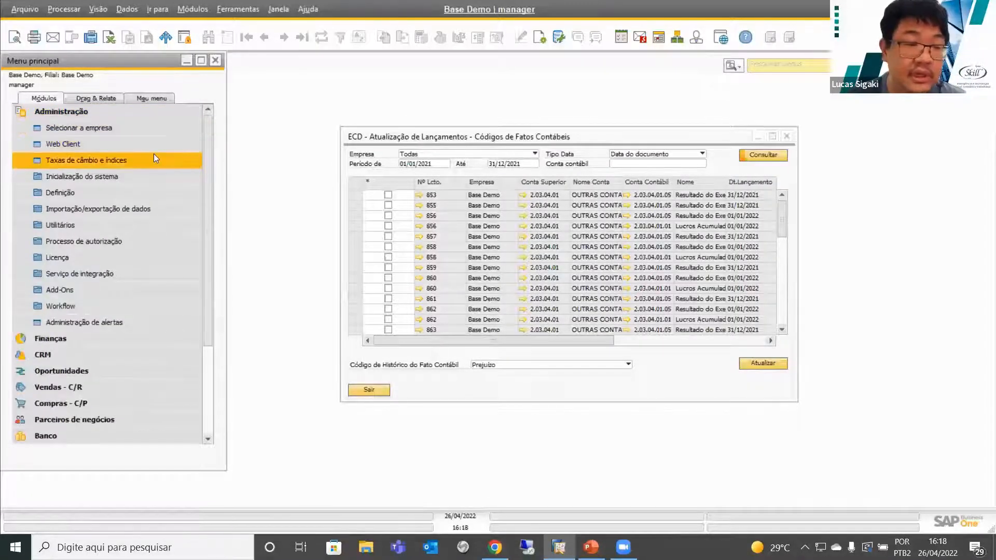
click(147, 174)
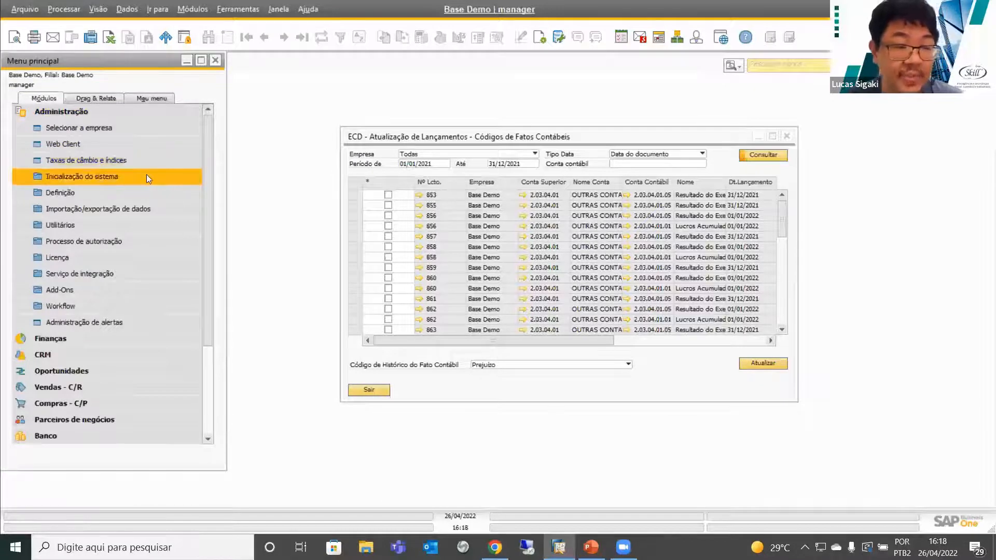
click(136, 223)
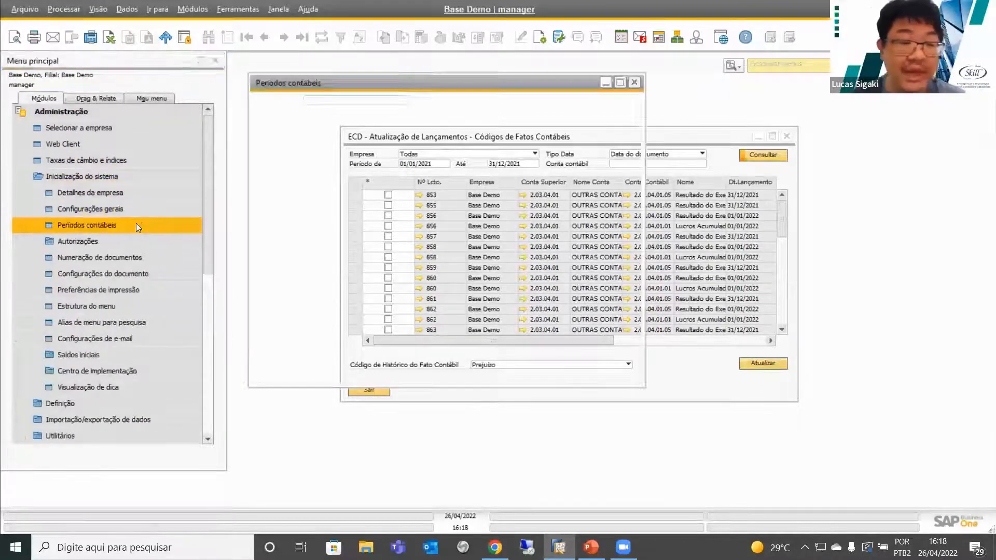
Step: Open the details of accounting period 2022-01, set its Data de vencimento de to 01/01/2021, and update the period
scroll(398, 222, down, 5)
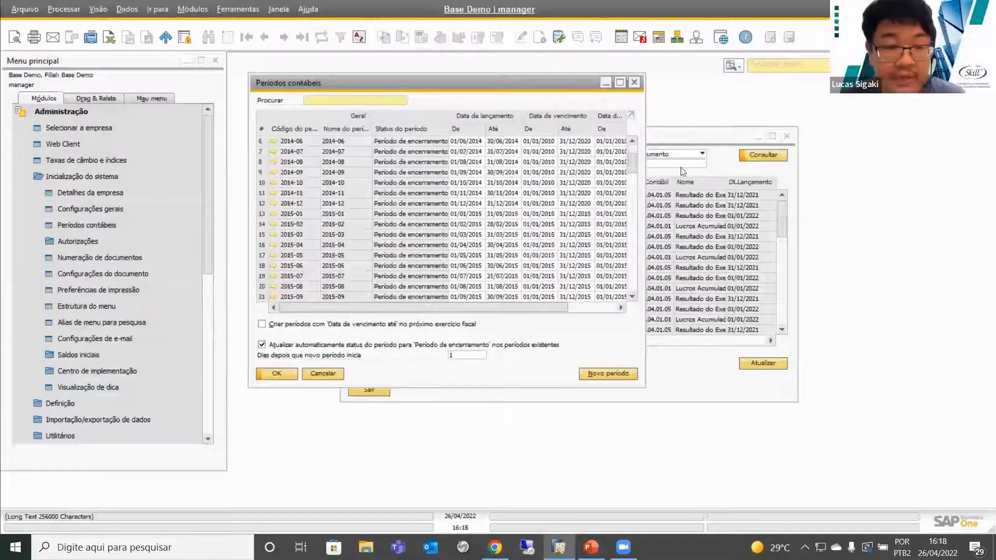
drag(635, 166, 633, 288)
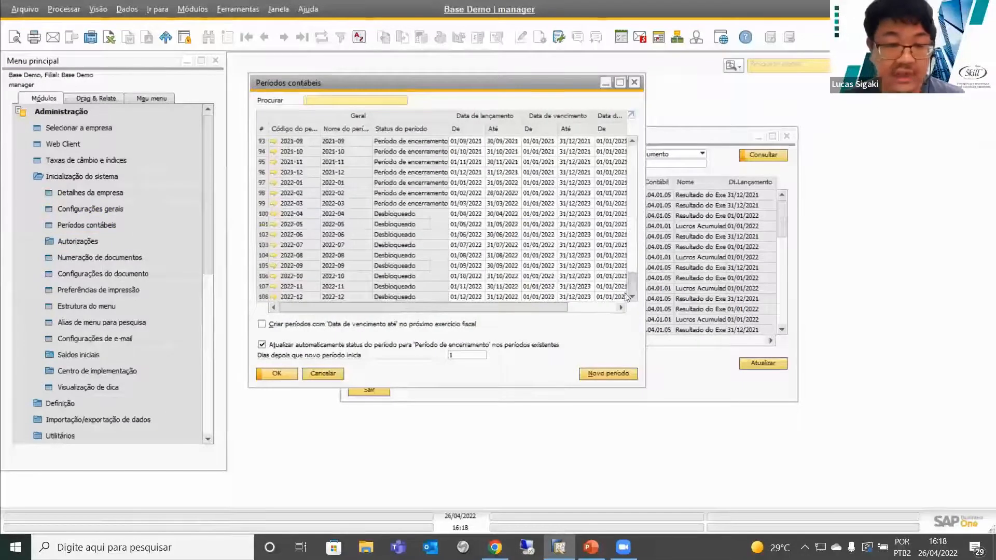
scroll(386, 178, up, 2)
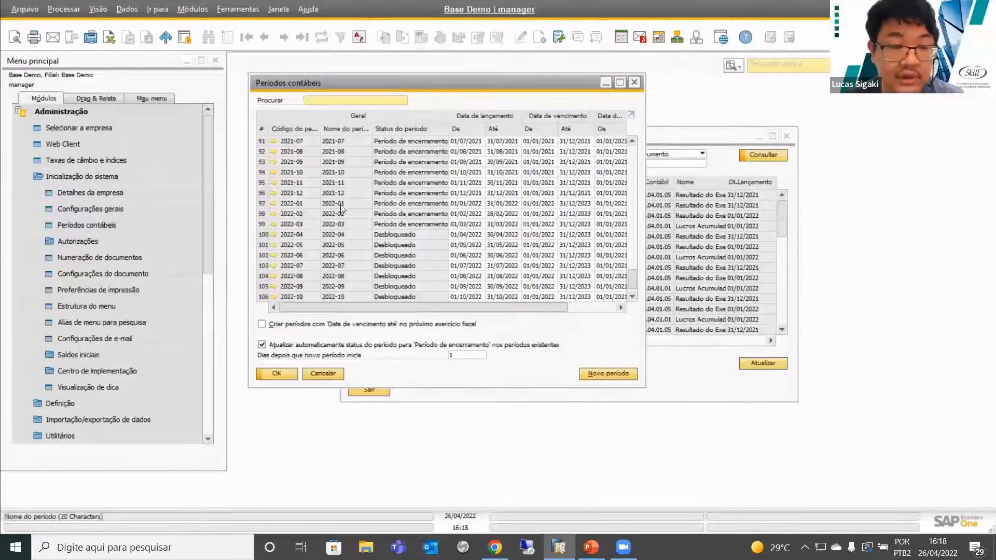
click(273, 205)
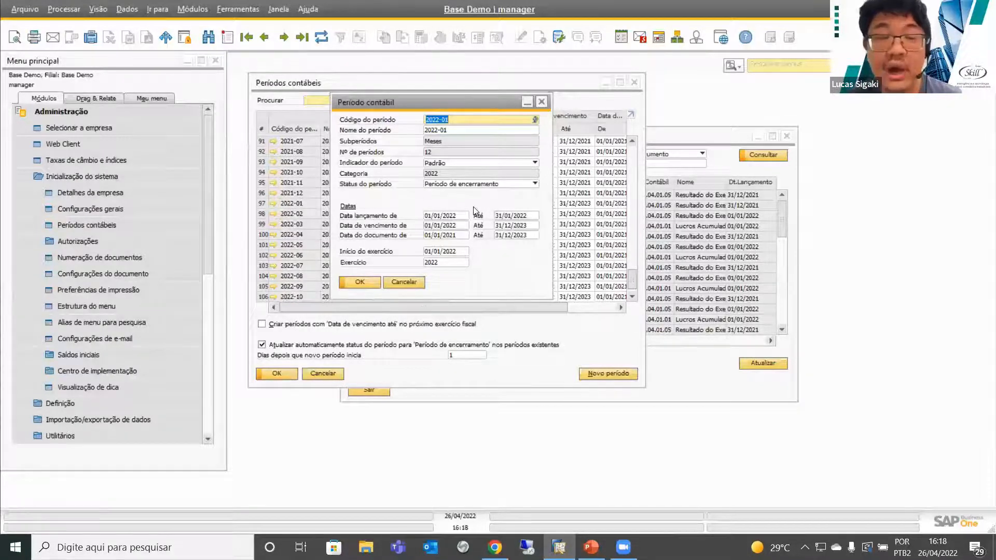
click(456, 229)
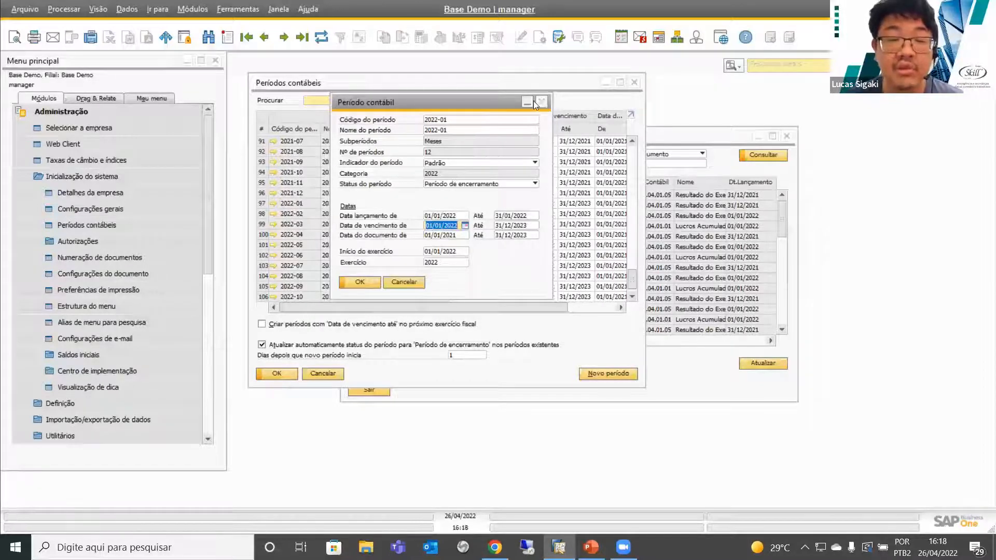
text(01/01/2021)
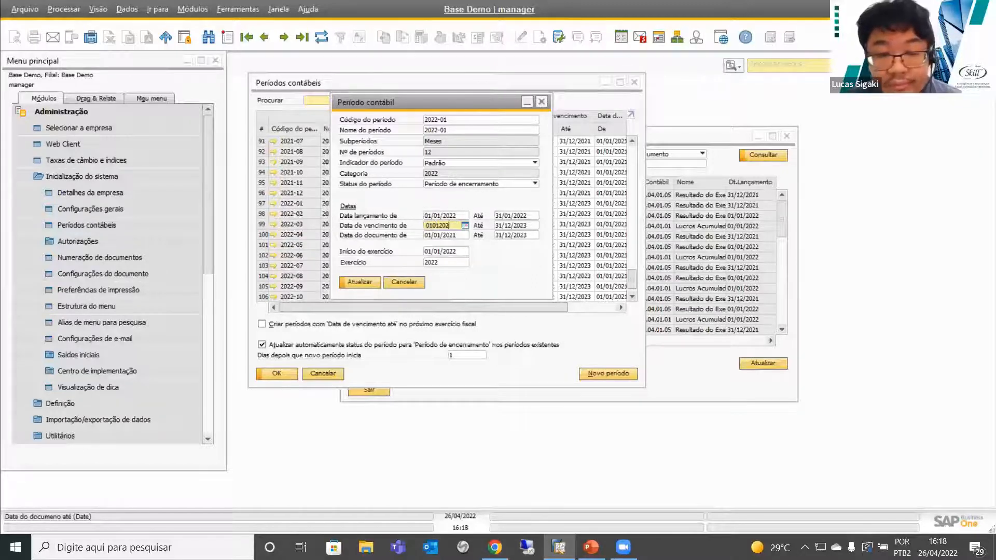
key(Tab)
click(377, 282)
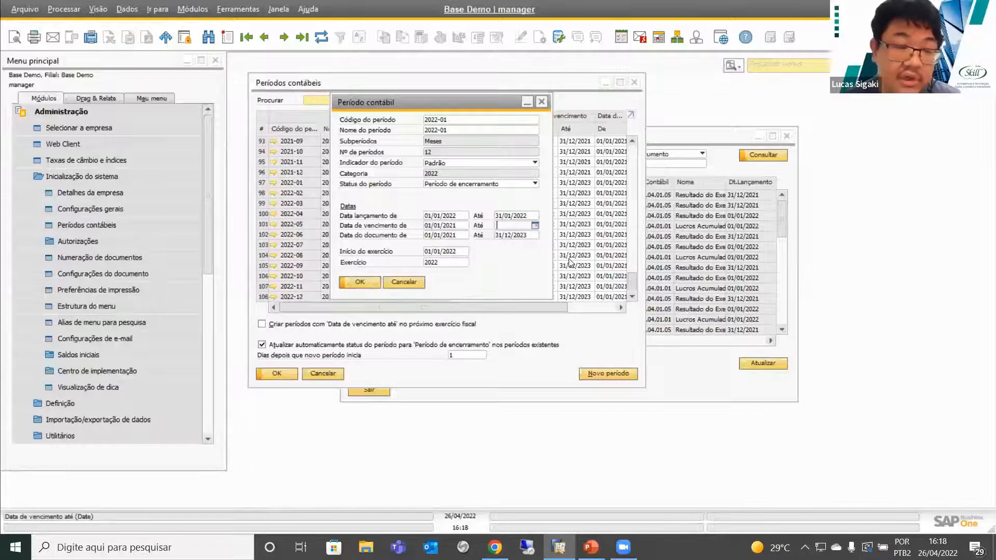
Step: Set the end date of Data de vencimento for period 2022-01 to 31/12/2023, update the period, and close its details
text(3131/12/202)
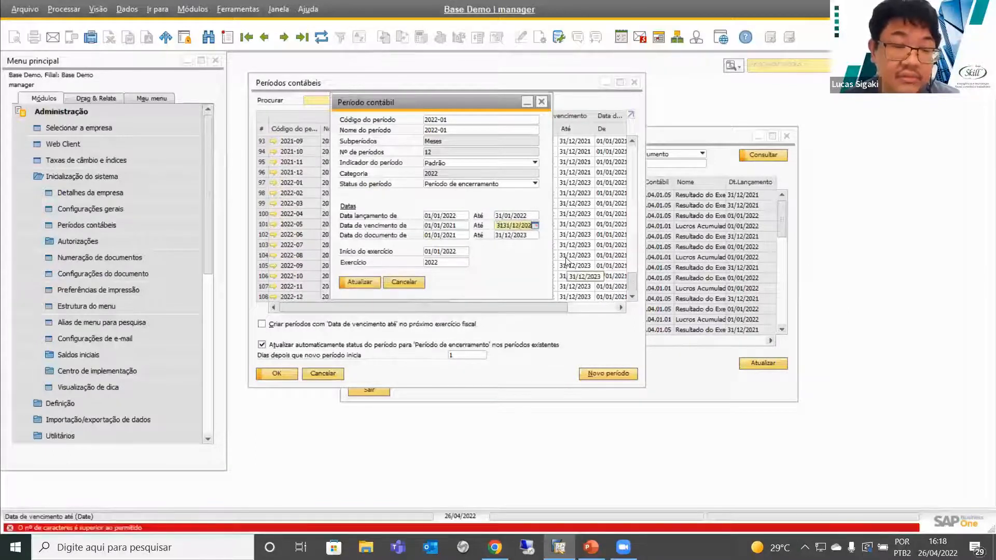
key(BackSpace)
key(BackSpace)
key(BackSpace)
key(BackSpace)
key(BackSpace)
key(BackSpace)
key(BackSpace)
key(BackSpace)
key(BackSpace)
key(BackSpace)
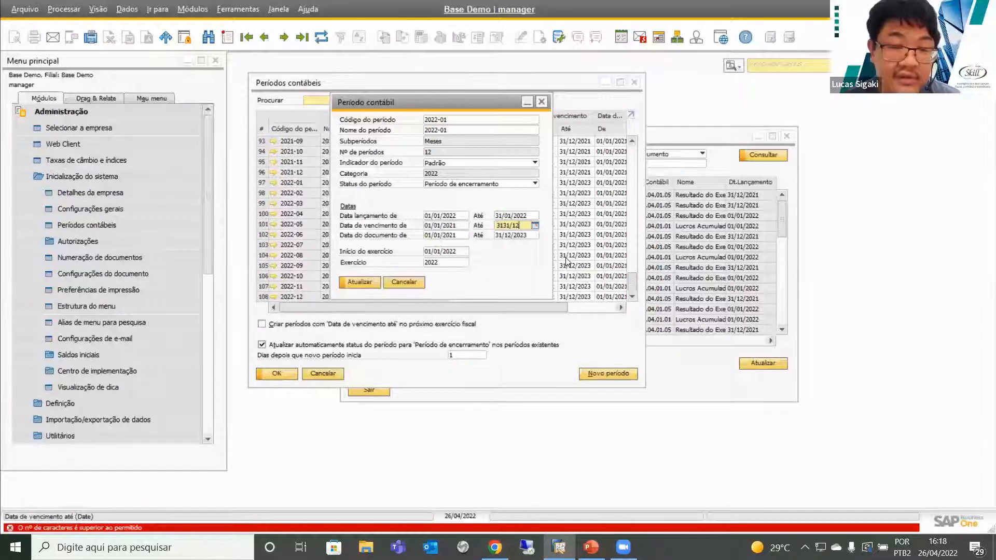
text(3)
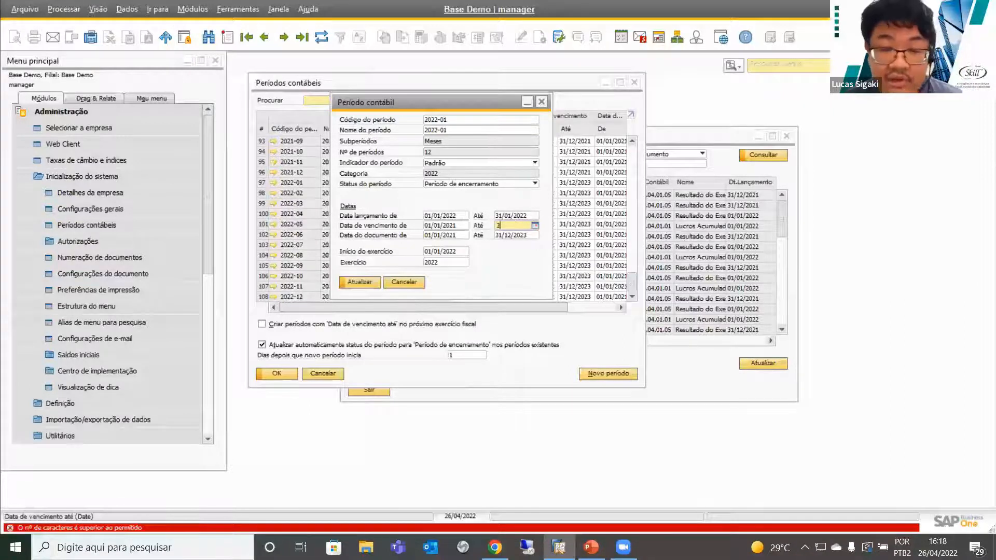
text(1/12/20)
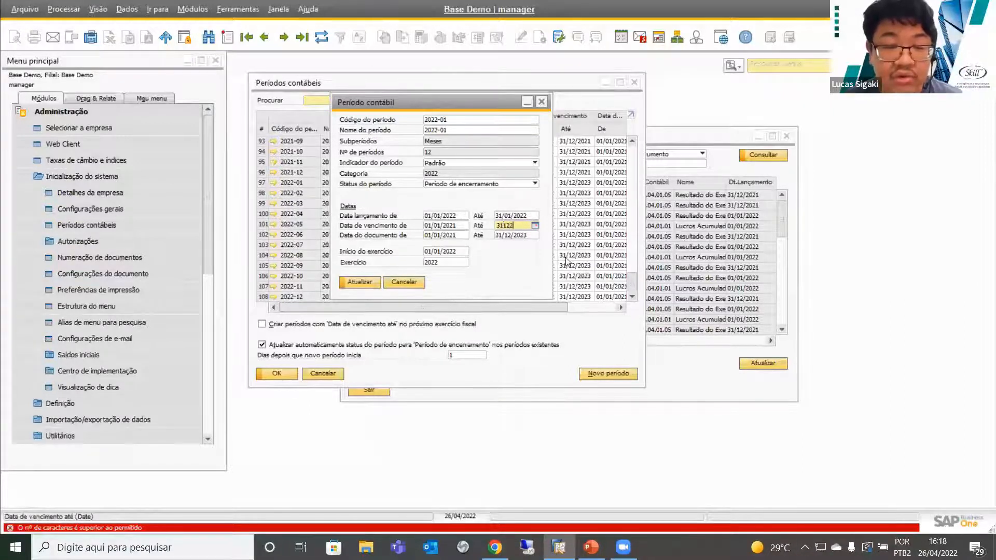
text(23)
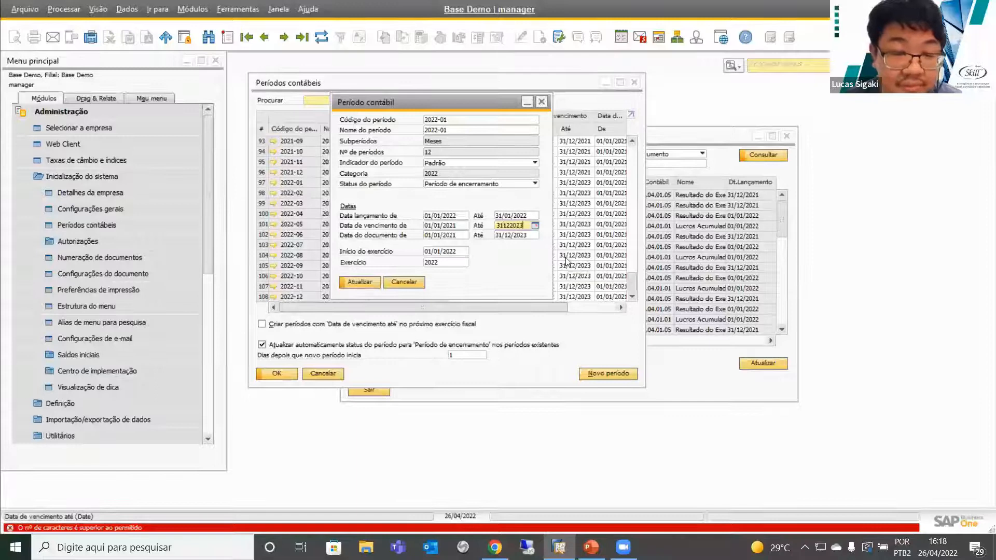
key(Tab)
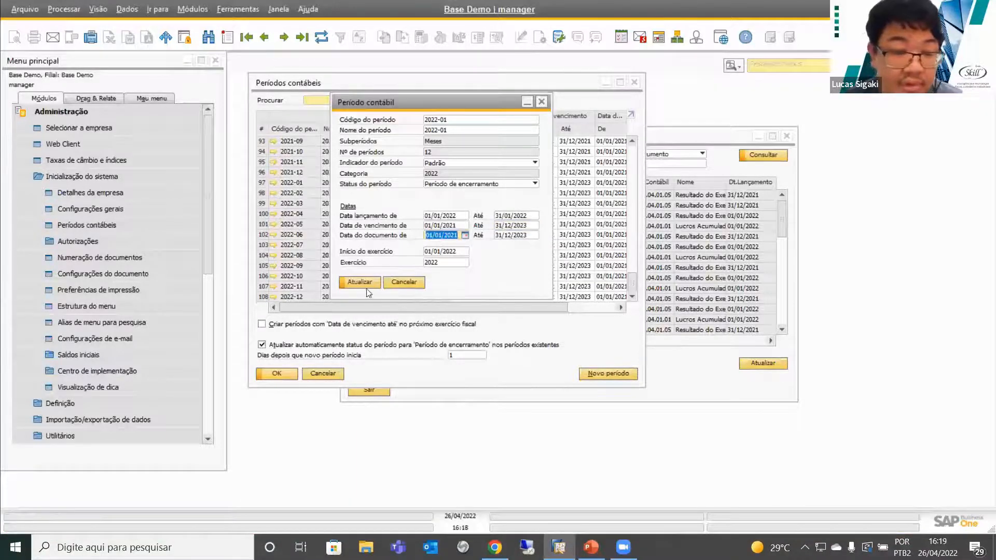
key(Delete)
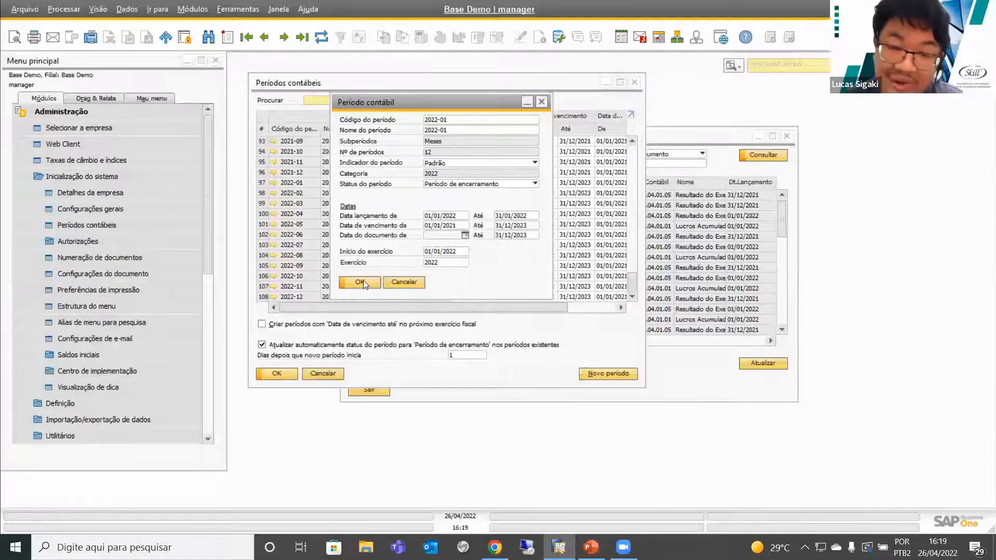
click(363, 281)
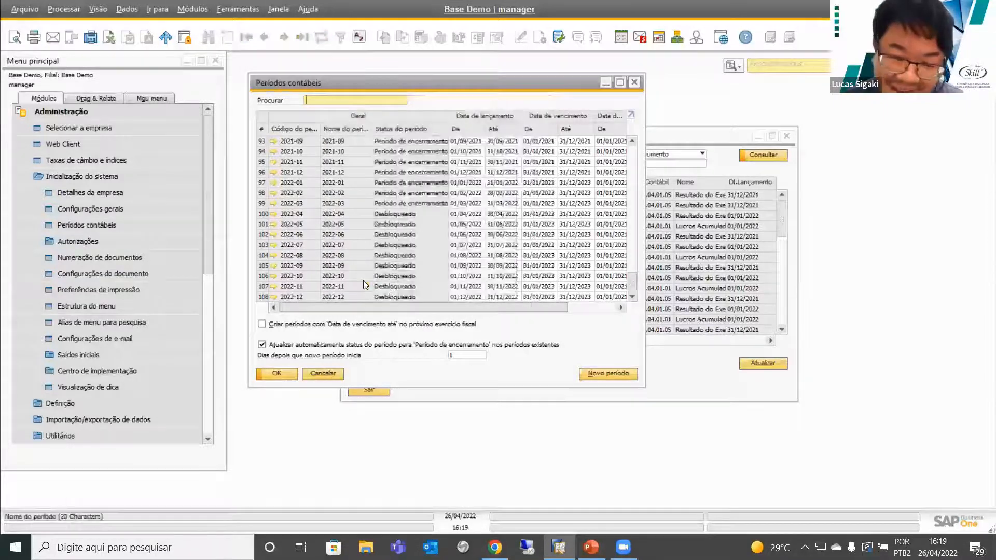
Step: Close the accounting periods list, maximize the entries window, and open journal entry 864 to view its line dates
click(634, 83)
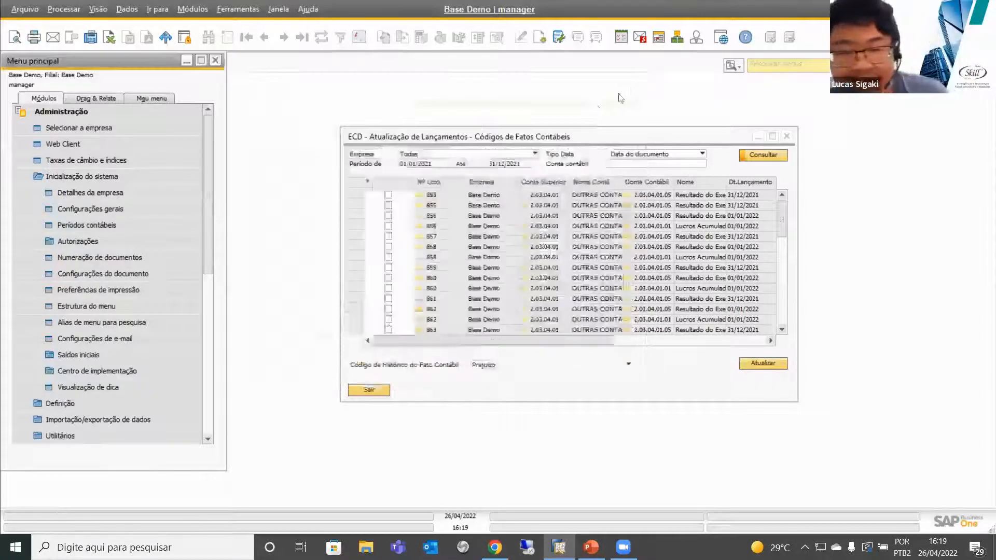
click(772, 137)
click(29, 253)
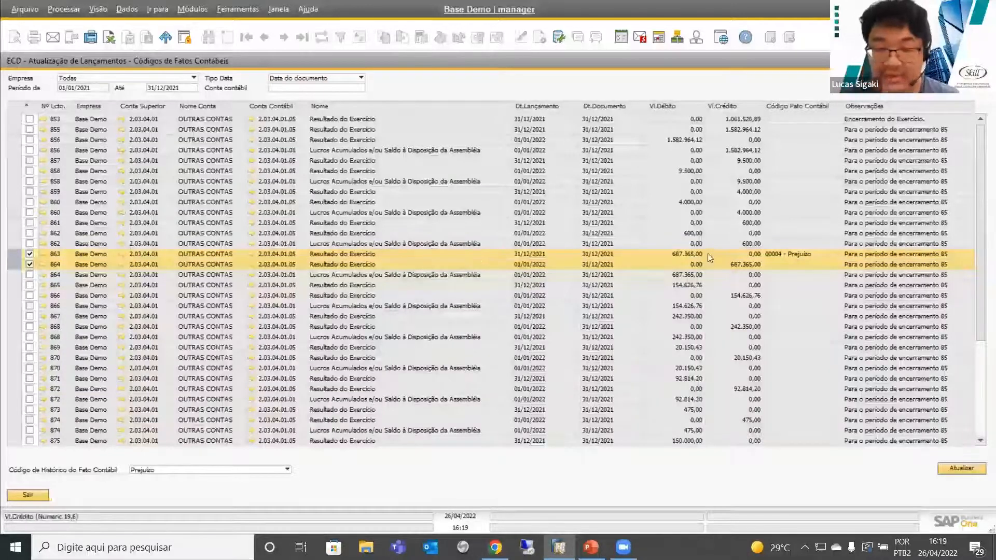
click(30, 254)
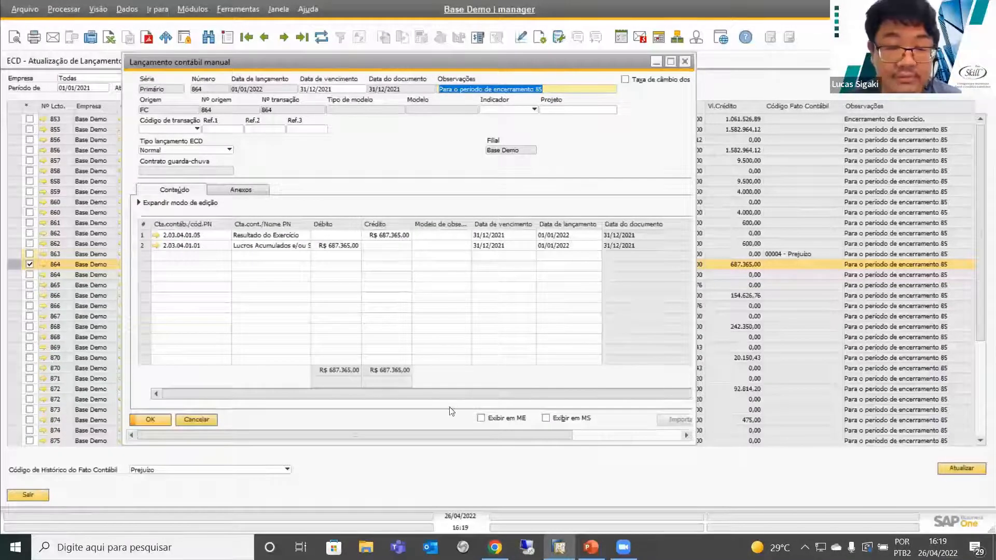
drag(456, 437, 566, 437)
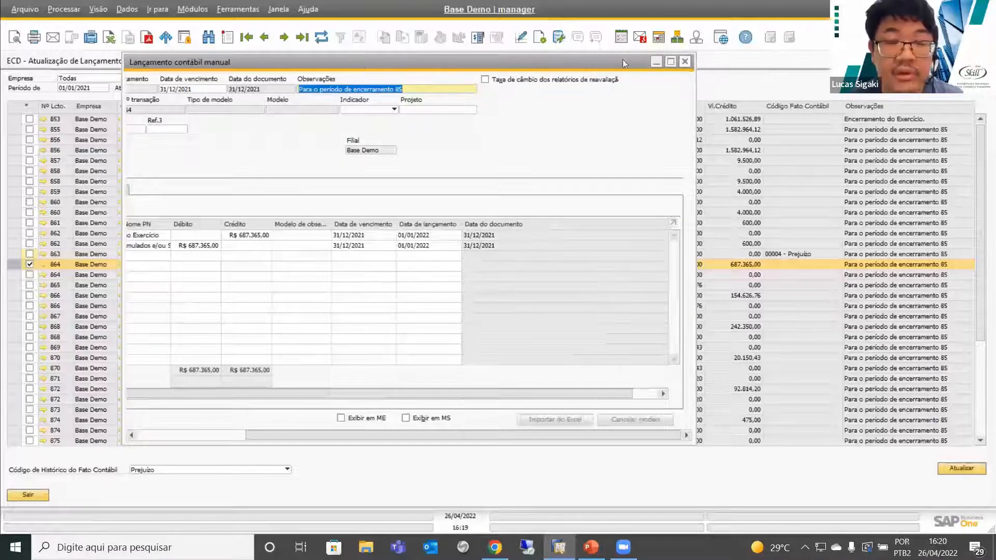
drag(614, 61, 623, 73)
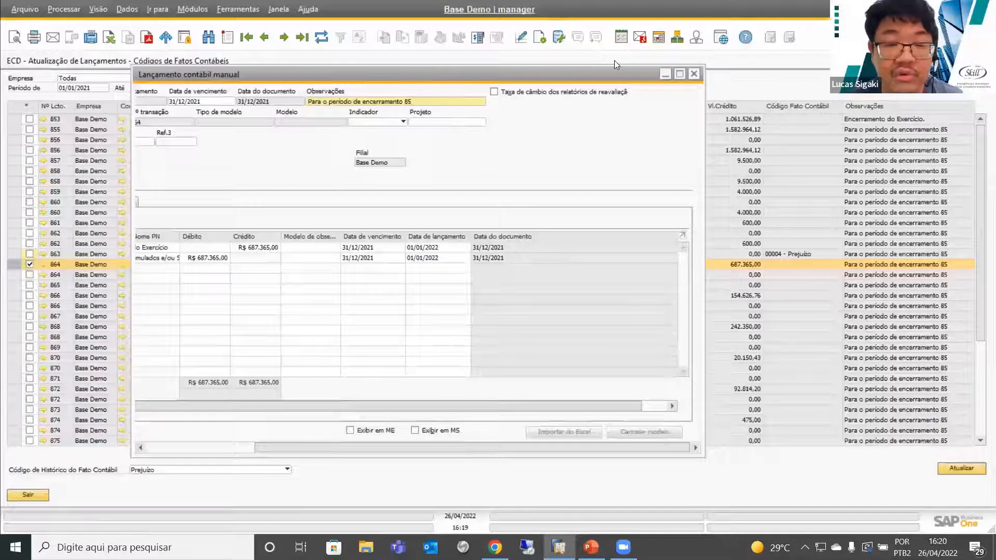
Step: Make the Código Fato Contábil column visible in the table format of the manual journal entry form settings
click(559, 37)
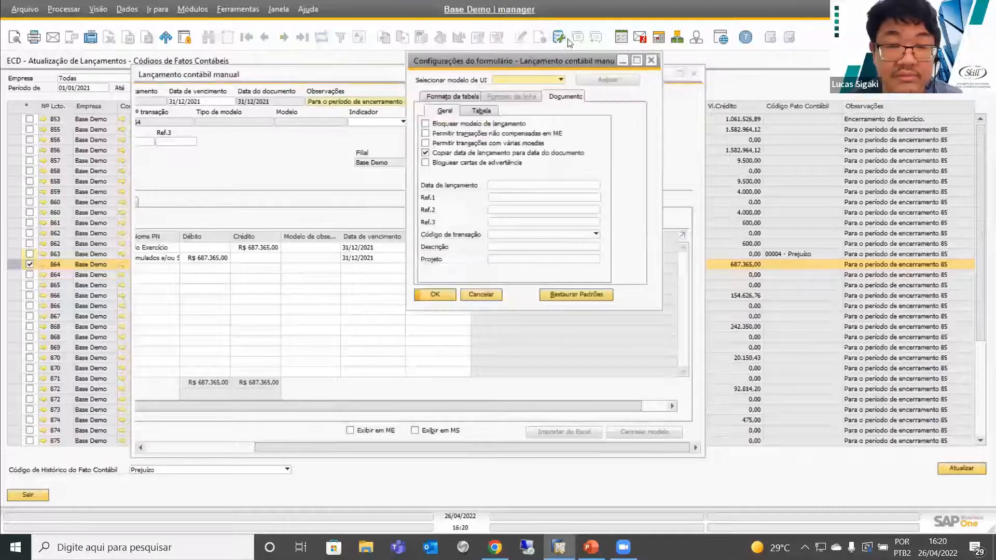
click(460, 95)
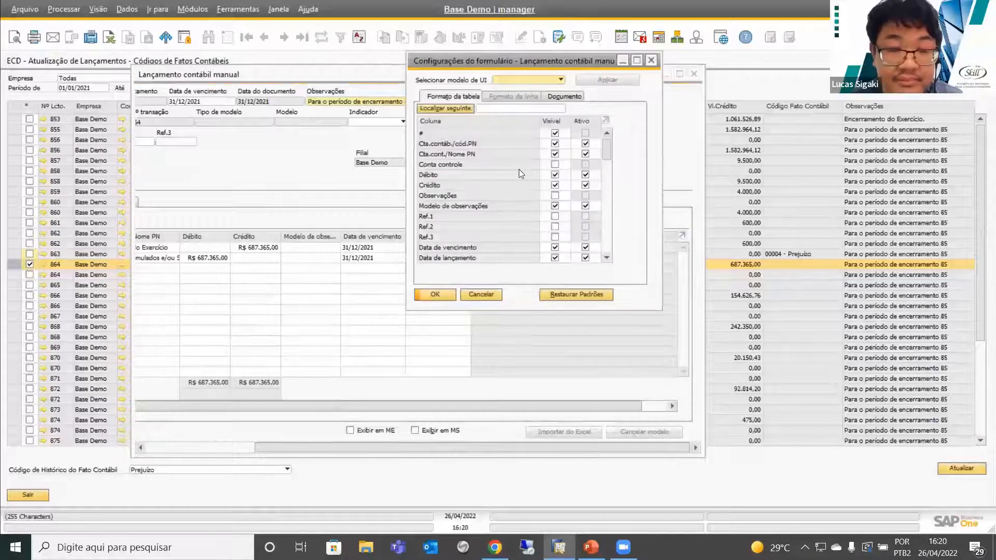
scroll(518, 169, down, 3)
scroll(516, 177, down, 1)
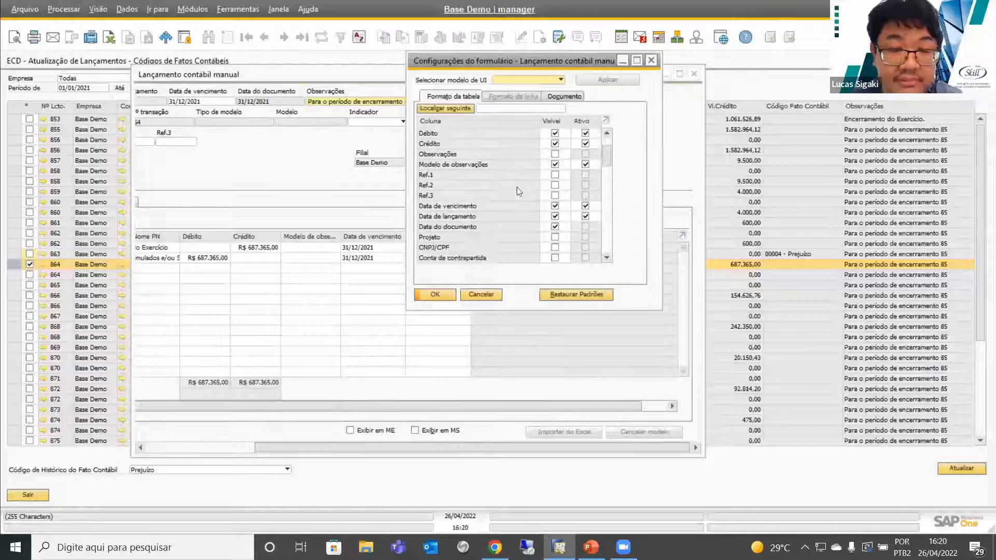
scroll(515, 225, down, 3)
scroll(515, 224, down, 4)
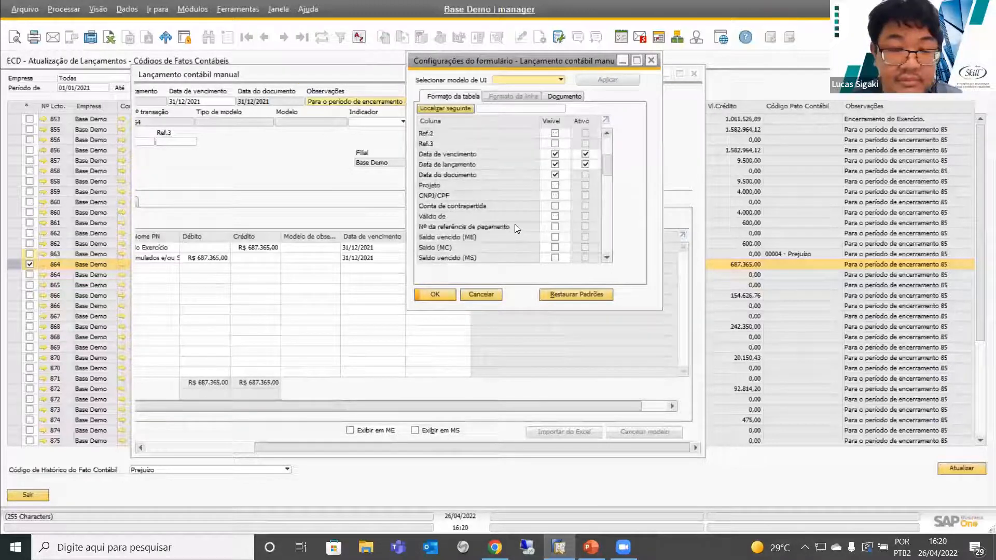
scroll(516, 227, down, 12)
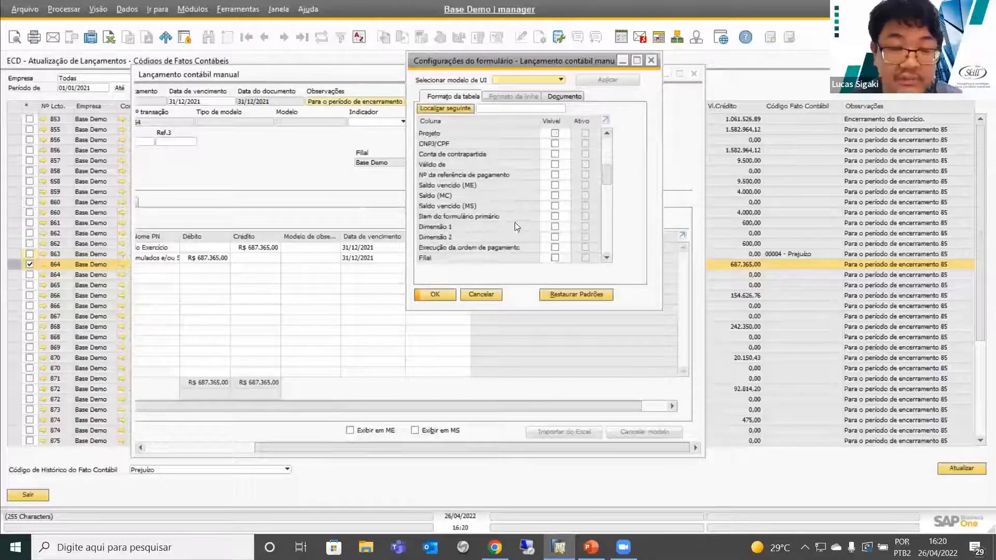
scroll(517, 210, down, 6)
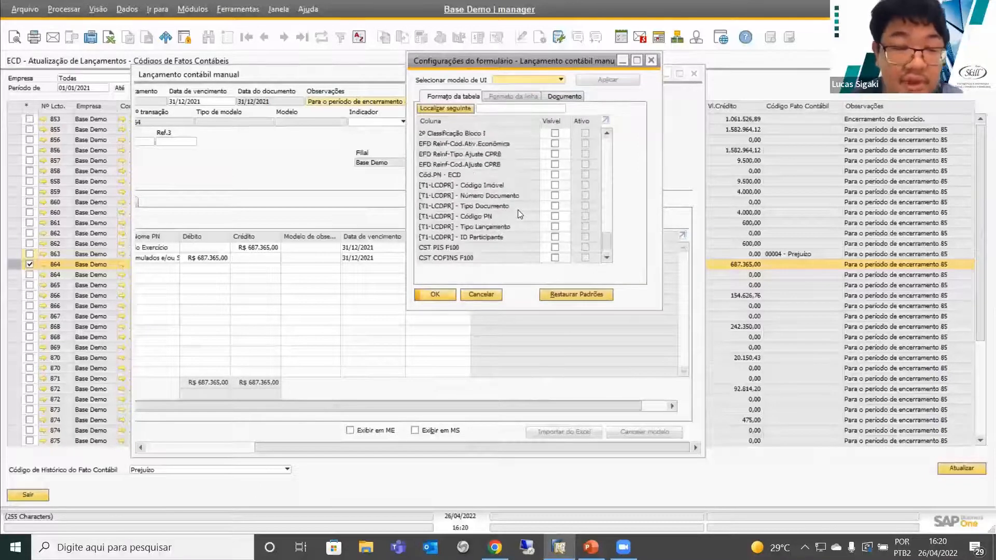
scroll(517, 210, up, 3)
scroll(518, 214, up, 1)
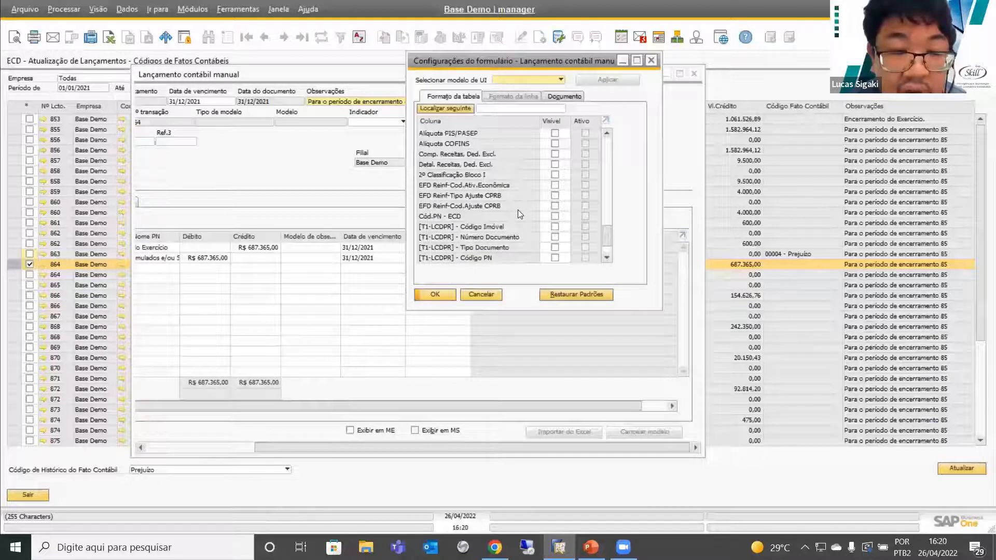
scroll(517, 211, up, 4)
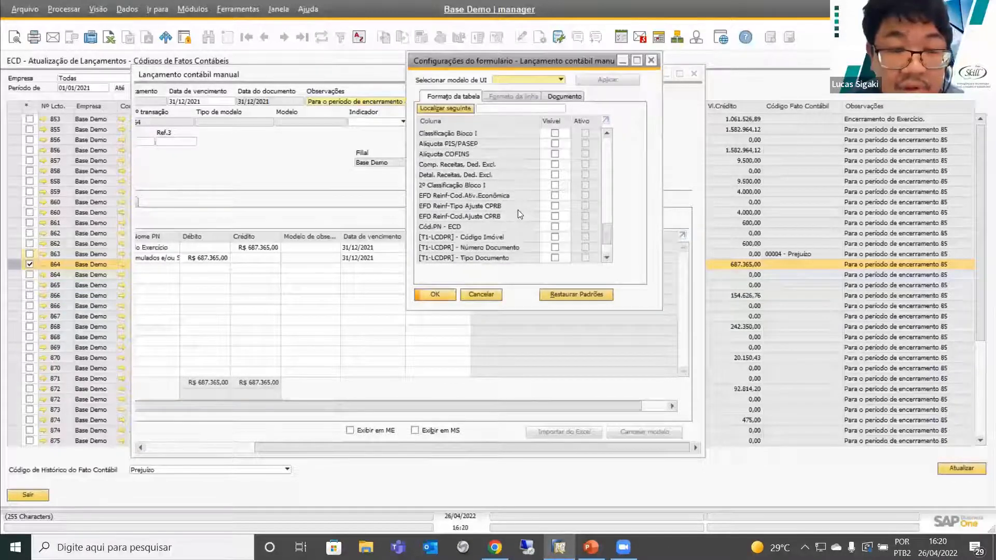
scroll(518, 213, up, 3)
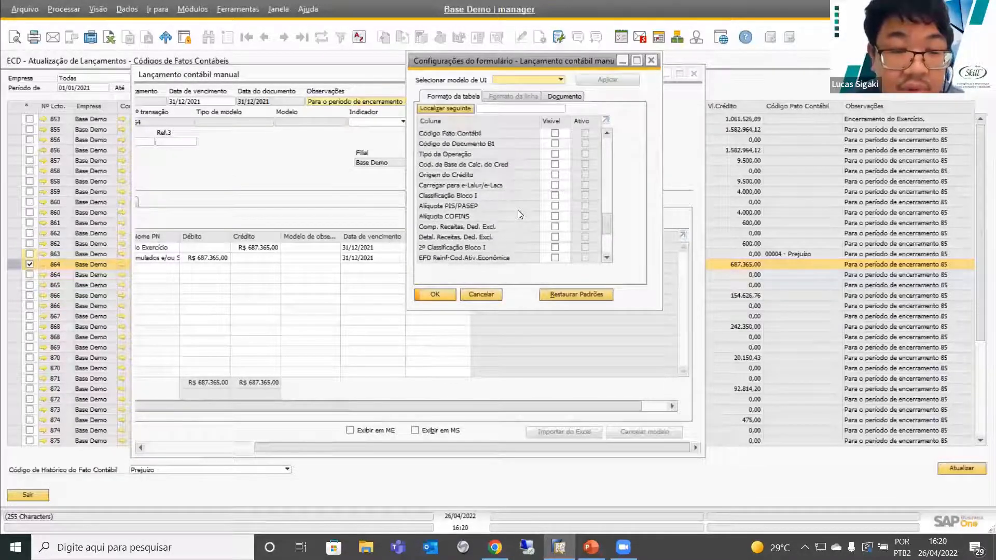
scroll(517, 209, up, 1)
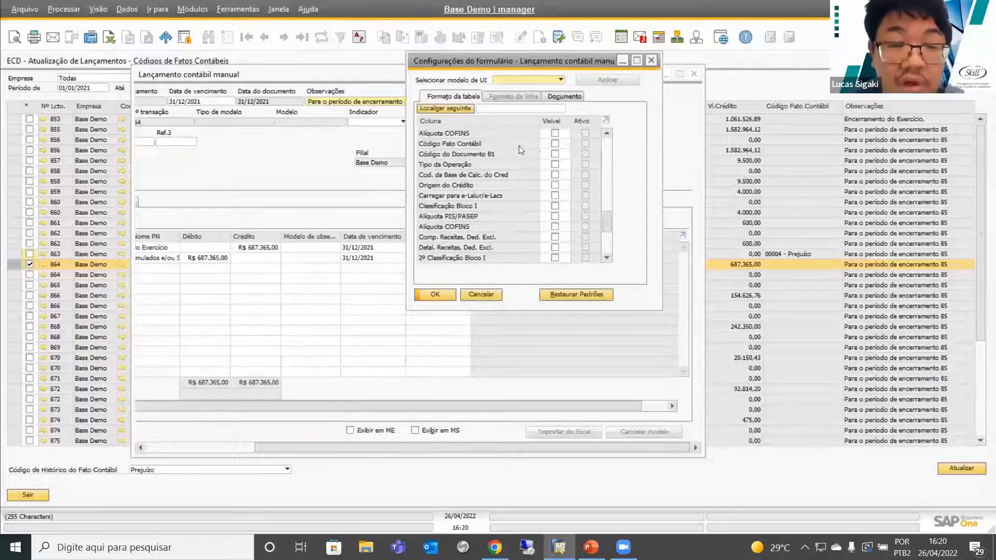
click(555, 144)
click(445, 294)
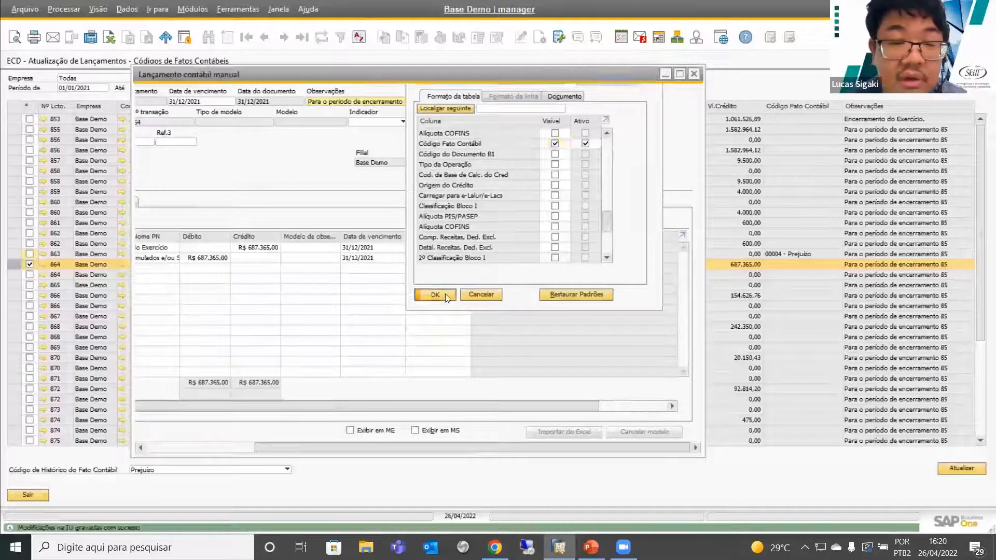
Step: Set Código Fato Contábil to Prejuízo on both lines of journal entry 864 and update the entry
drag(467, 408, 582, 386)
click(672, 247)
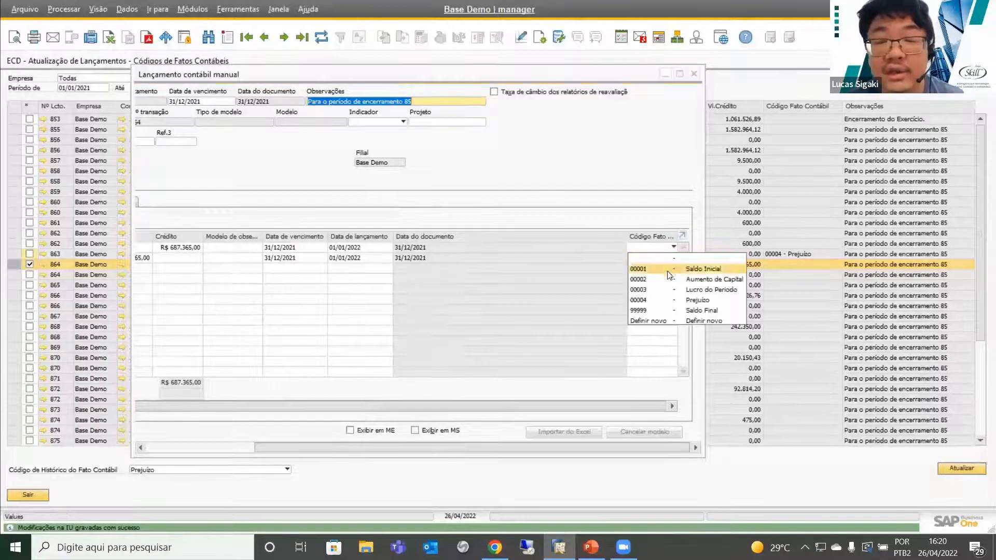
click(674, 299)
click(648, 258)
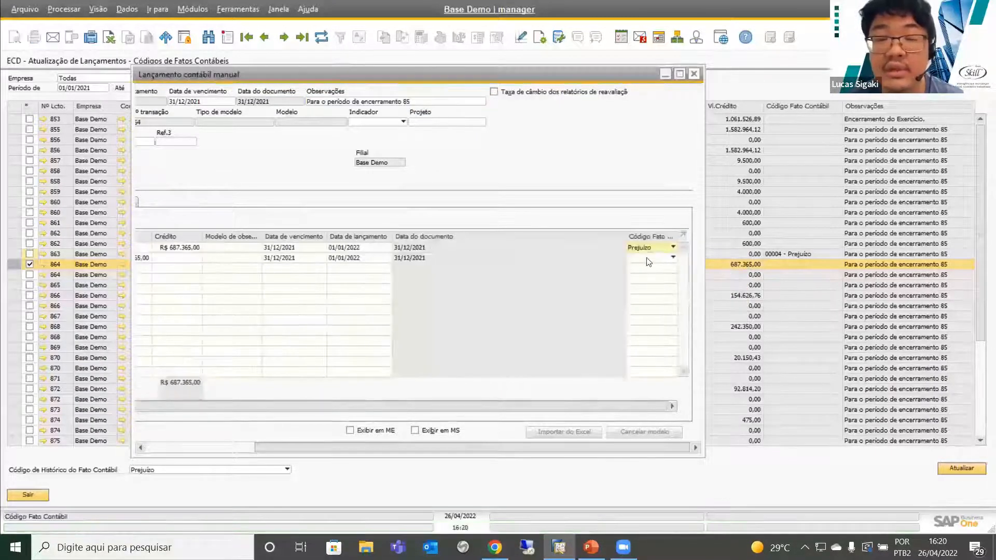
click(666, 310)
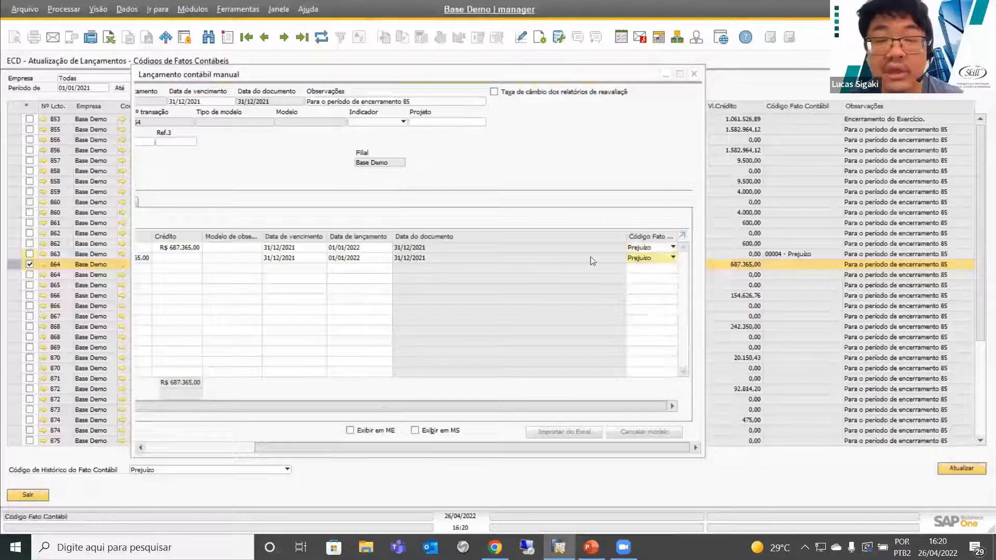
drag(484, 407, 618, 374)
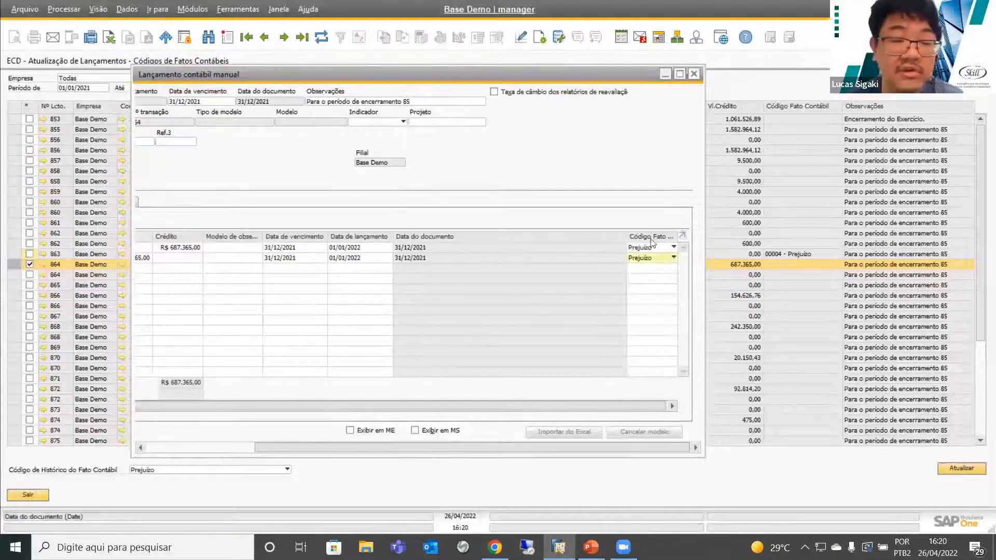
click(665, 259)
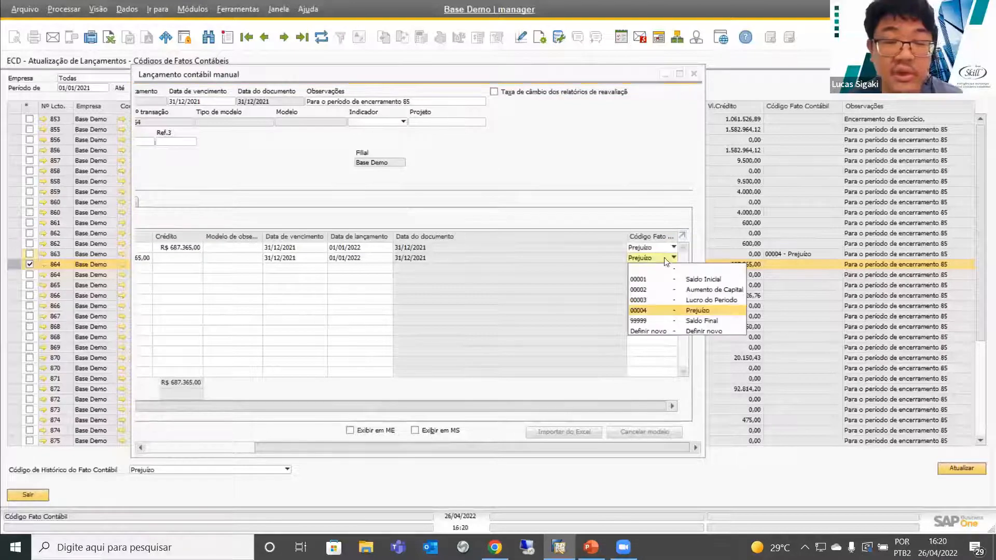
click(664, 310)
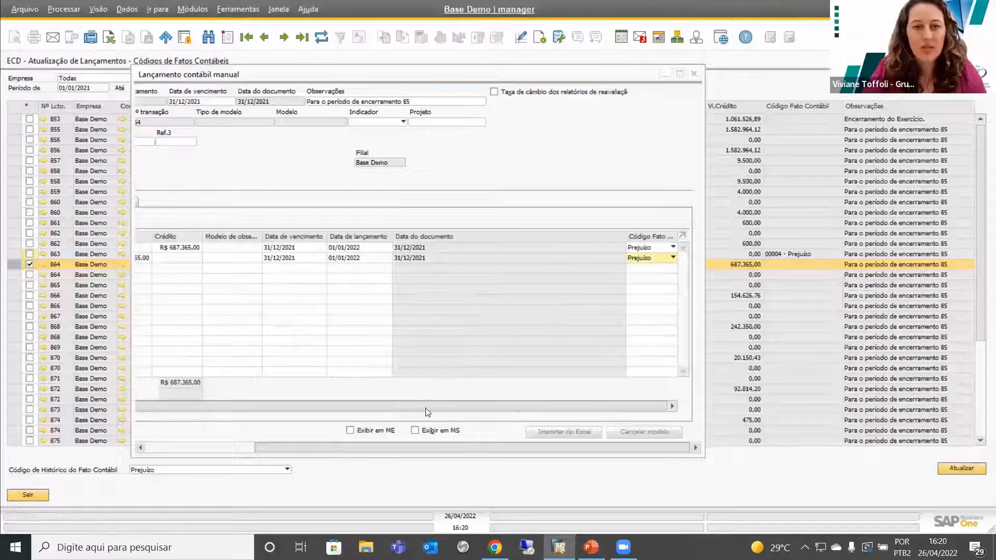
drag(429, 410, 290, 409)
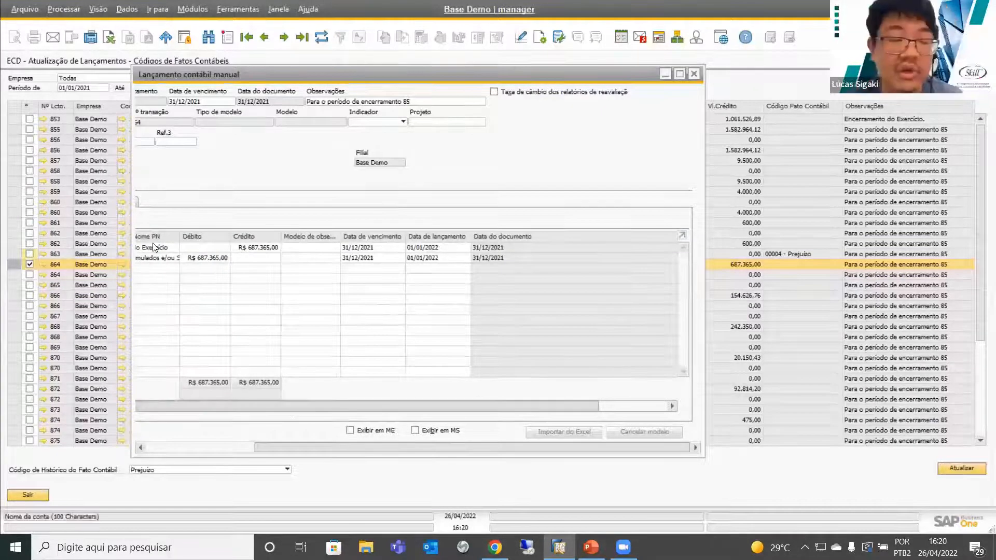
drag(488, 446, 269, 446)
click(167, 431)
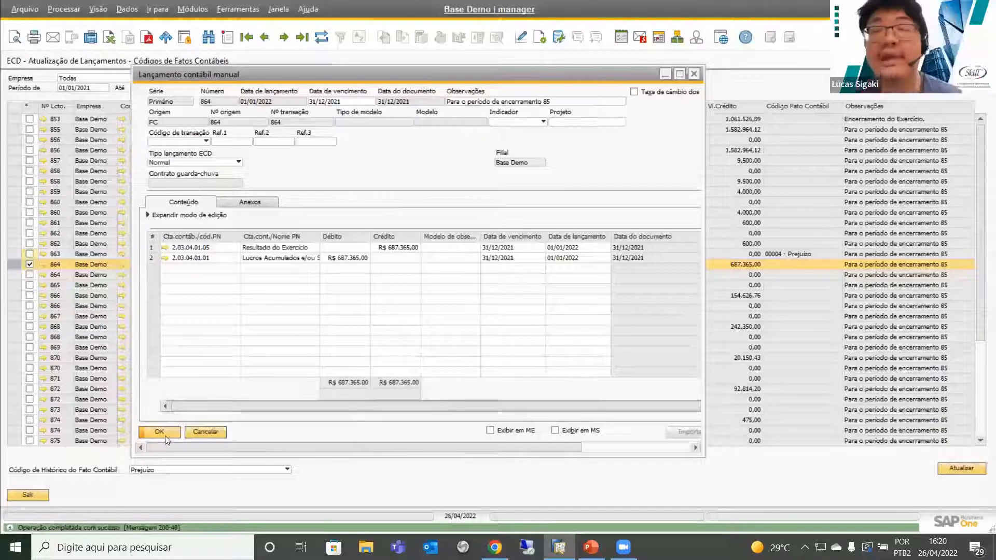
Step: Maximize journal entry 864 to check its fact codes, close it, and exit the ECD entries update window
click(681, 77)
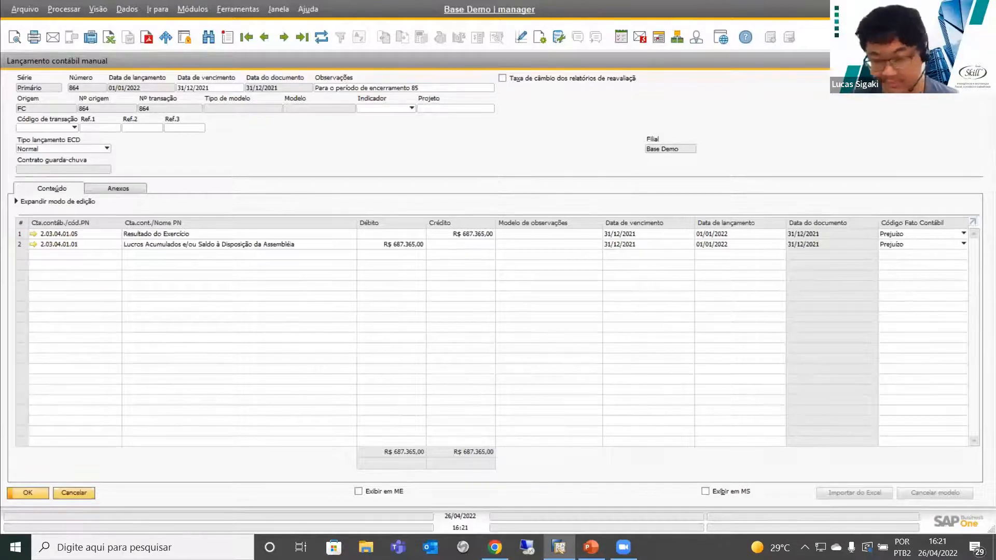
click(987, 61)
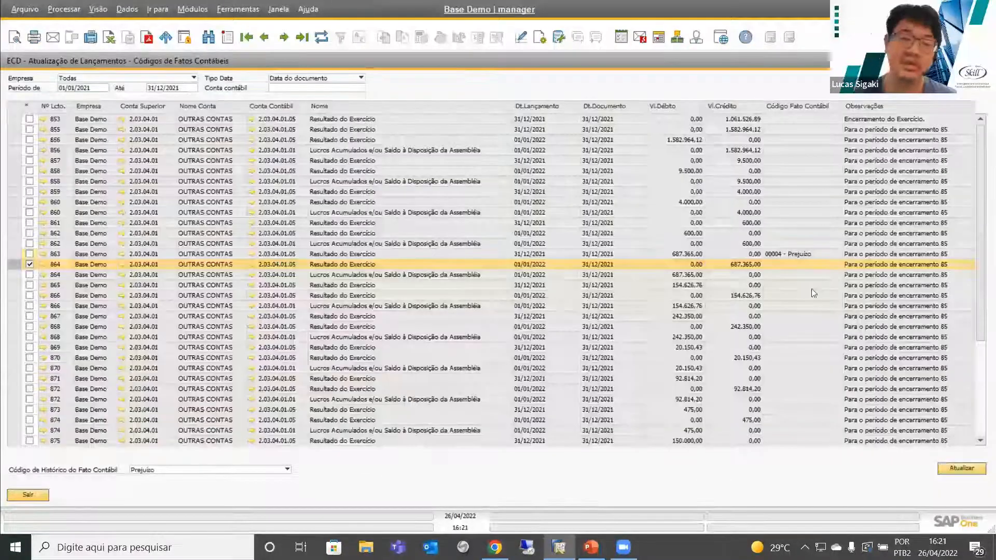
click(30, 497)
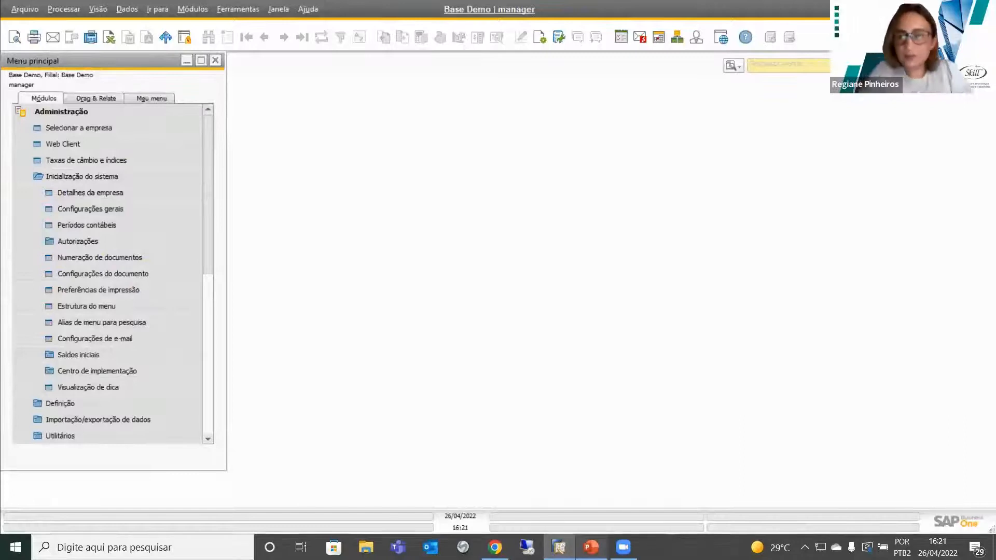
Step: Switch to the PowerPoint presentation, start the slide show from the current DLPA / DMPL slide, and advance one slide
click(591, 547)
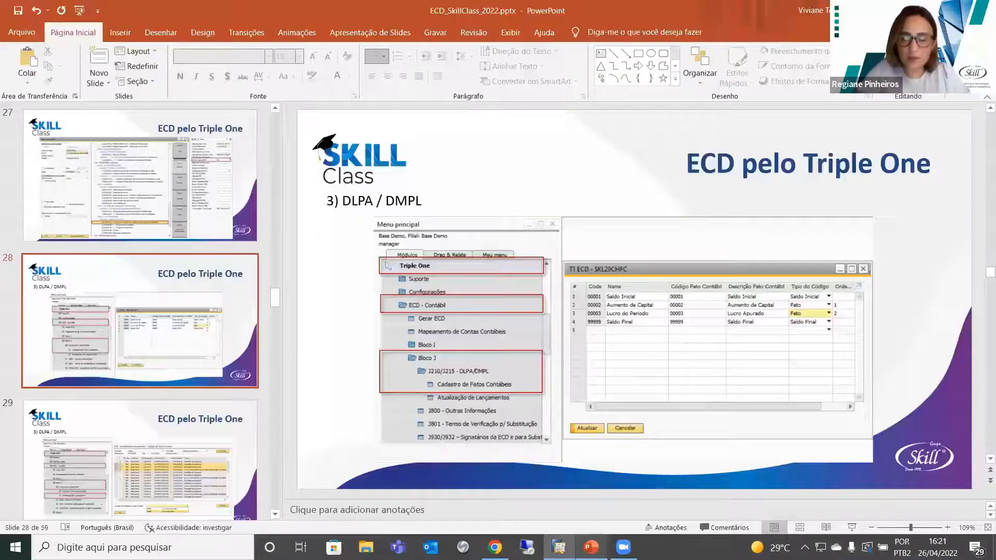
click(851, 527)
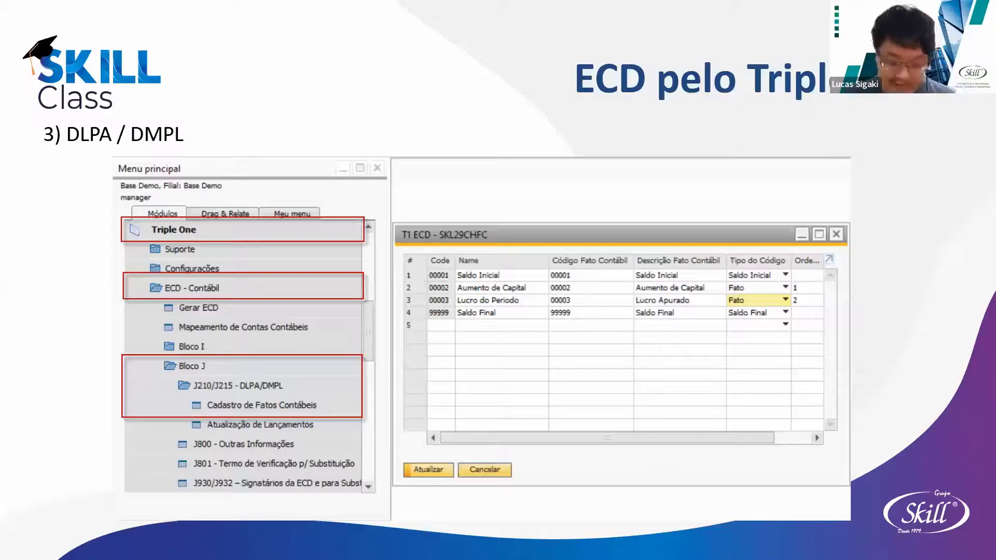
click(914, 228)
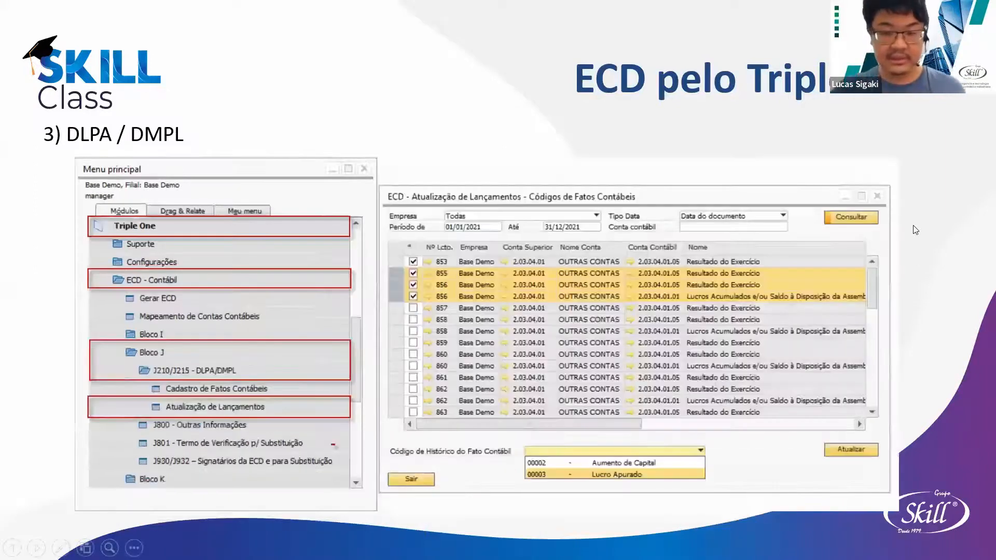
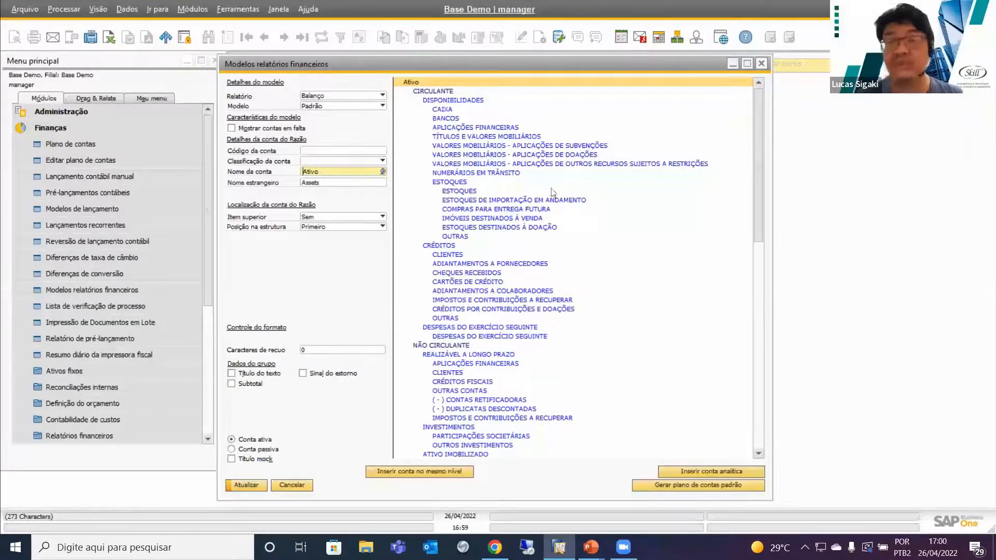
Step: Open the category details of ESTOQUES DE IMPORTAÇÃO EM ANDAMENTO in the Balanço template and bring up the account list for row 2
drag(542, 65, 510, 66)
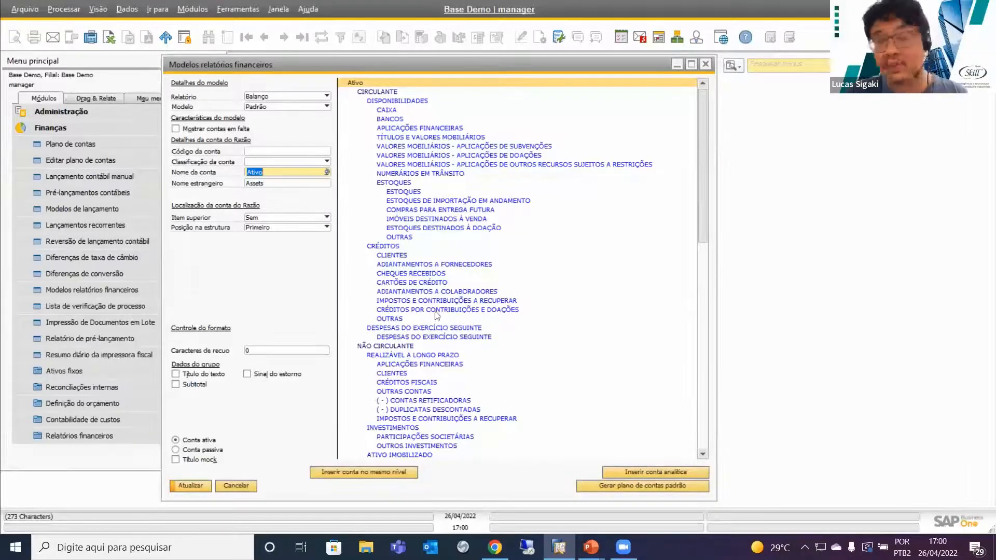
click(424, 201)
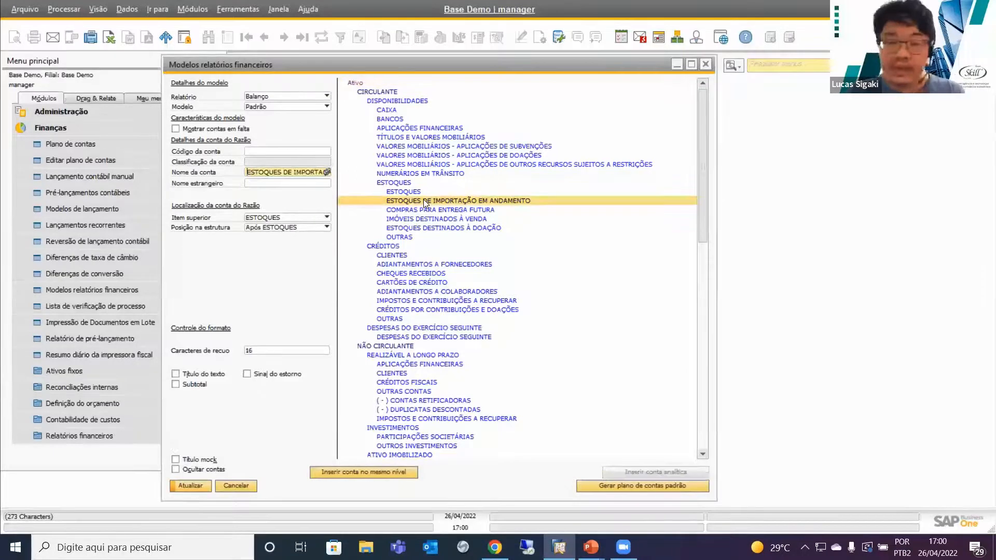
double_click(423, 200)
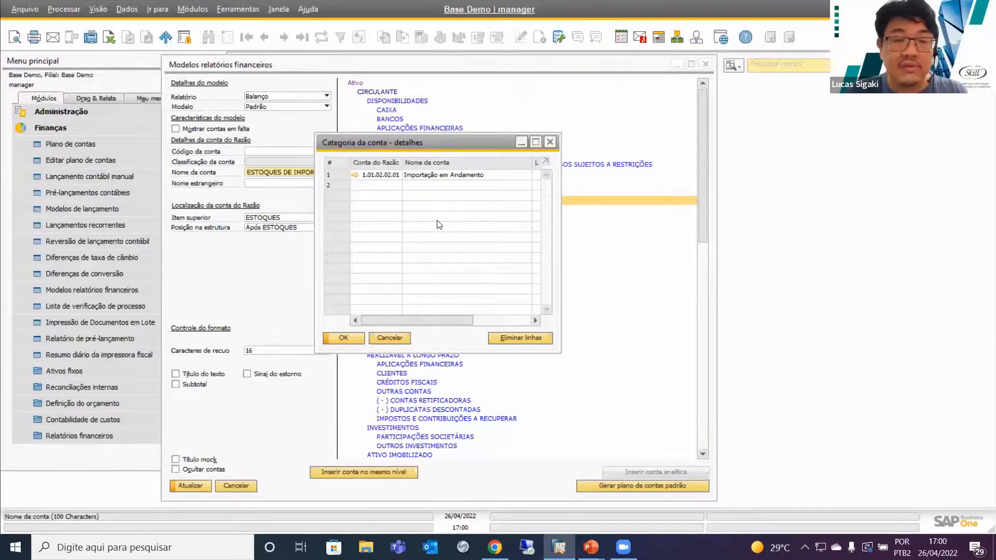
click(379, 187)
key(Tab)
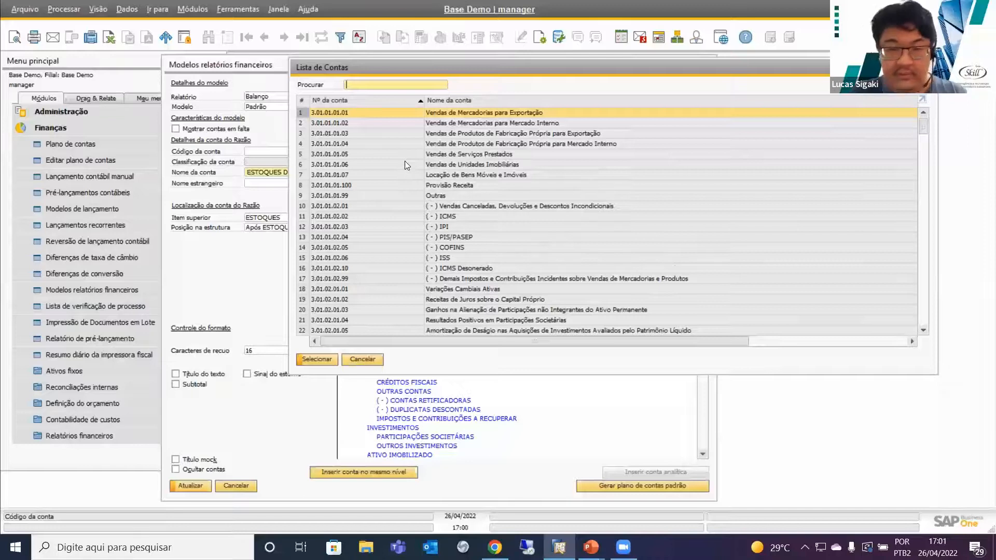
Step: Close the account list and category details without adding an account, and reopen the details of ESTOQUES DE IMPORTAÇÃO EM ANDAMENTO
drag(482, 63, 367, 69)
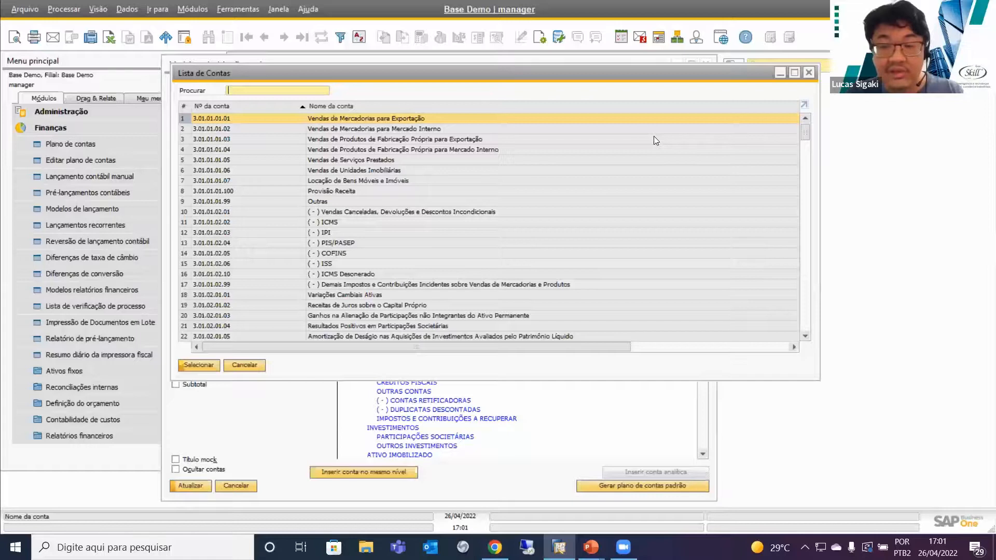
click(810, 73)
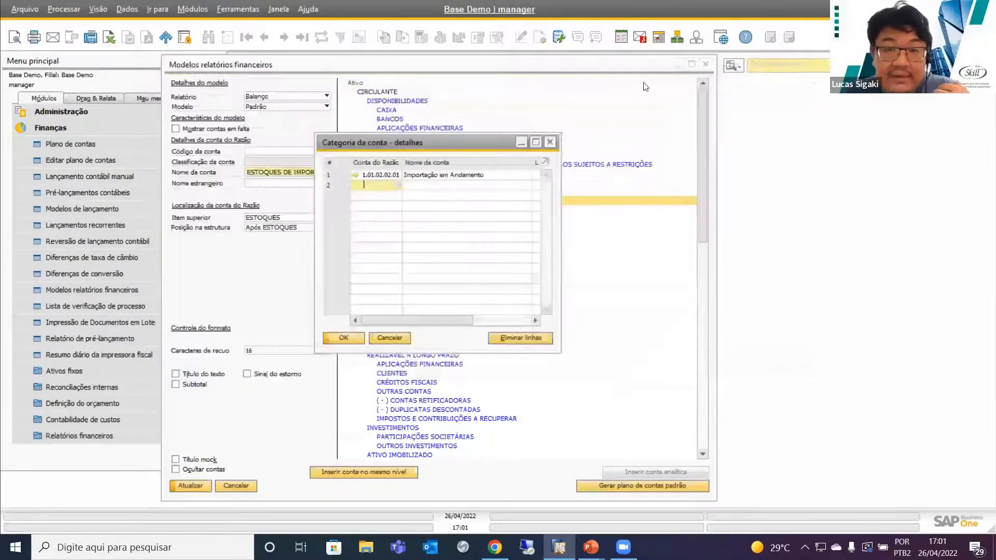
click(550, 142)
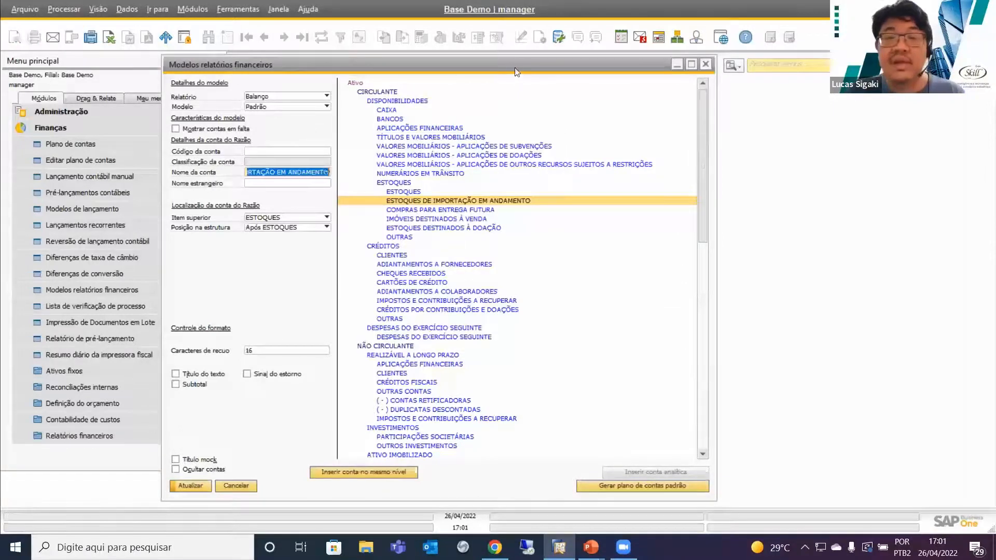
drag(511, 70, 483, 67)
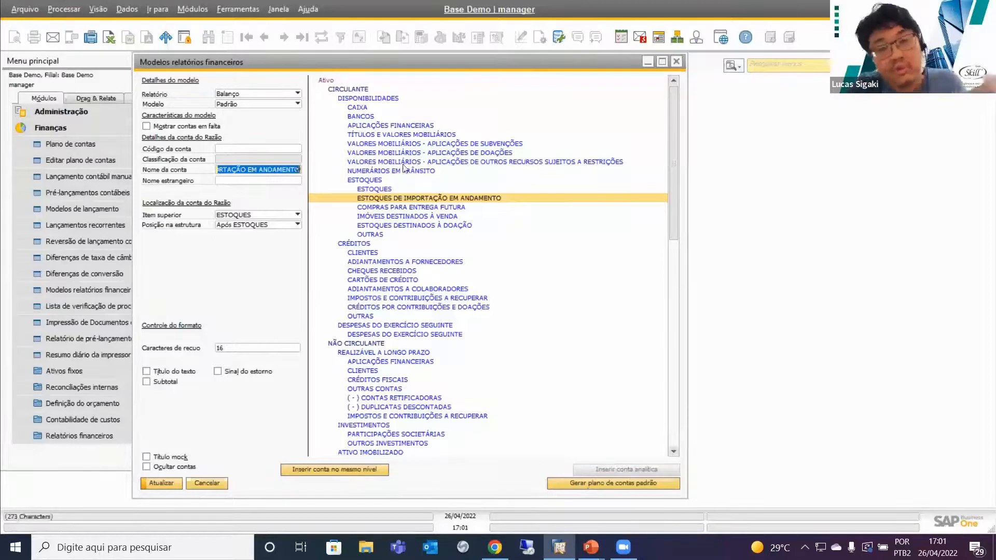
double_click(424, 198)
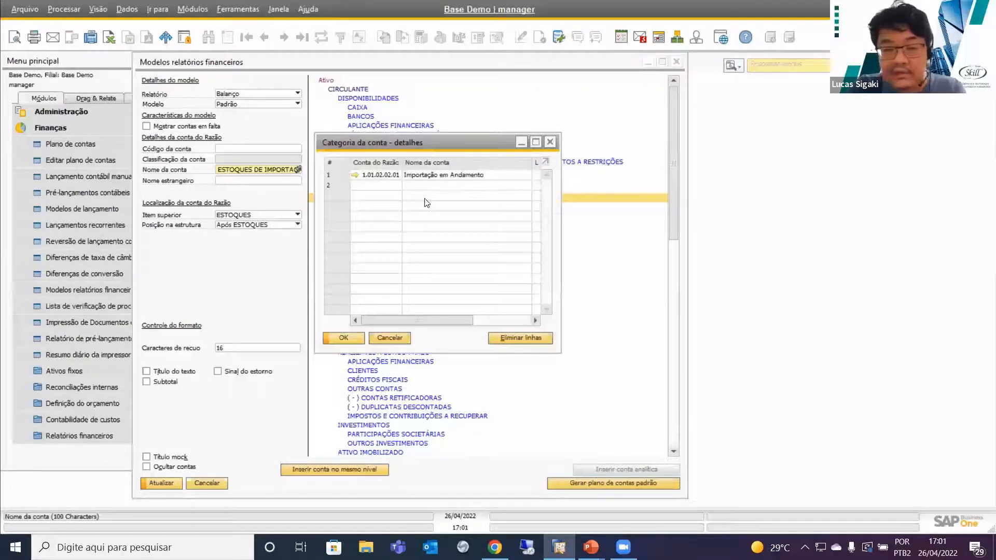
Step: Bring up the account list for the empty row 2 of the category details and close it without selecting an account
click(373, 187)
key(Tab)
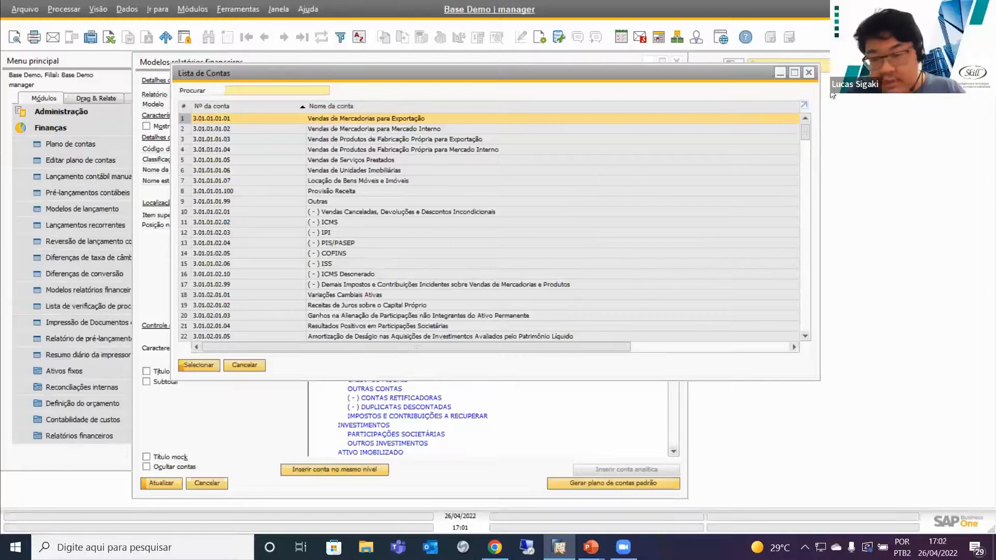
click(810, 73)
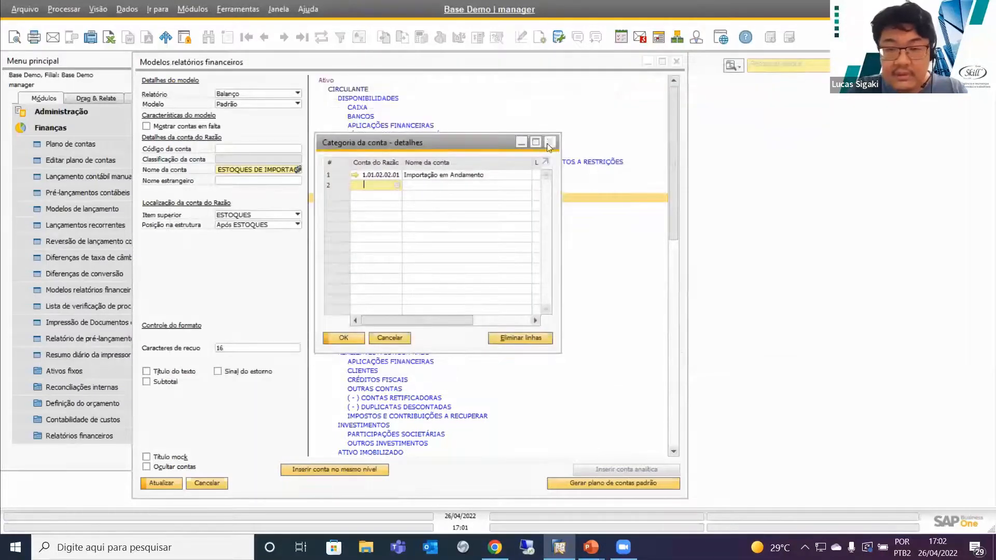
Step: Close the category details and the financial report templates window, saving the modifications
click(548, 143)
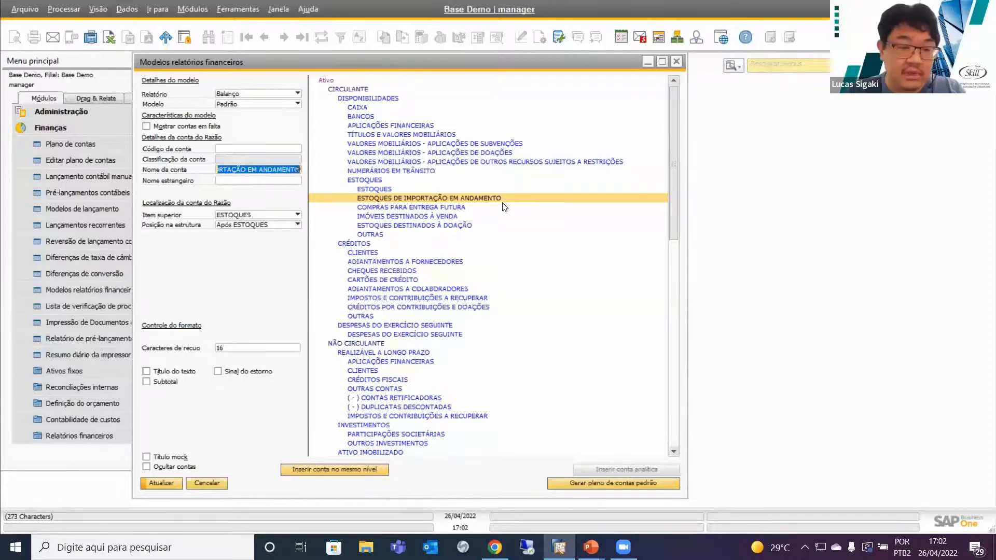
click(676, 64)
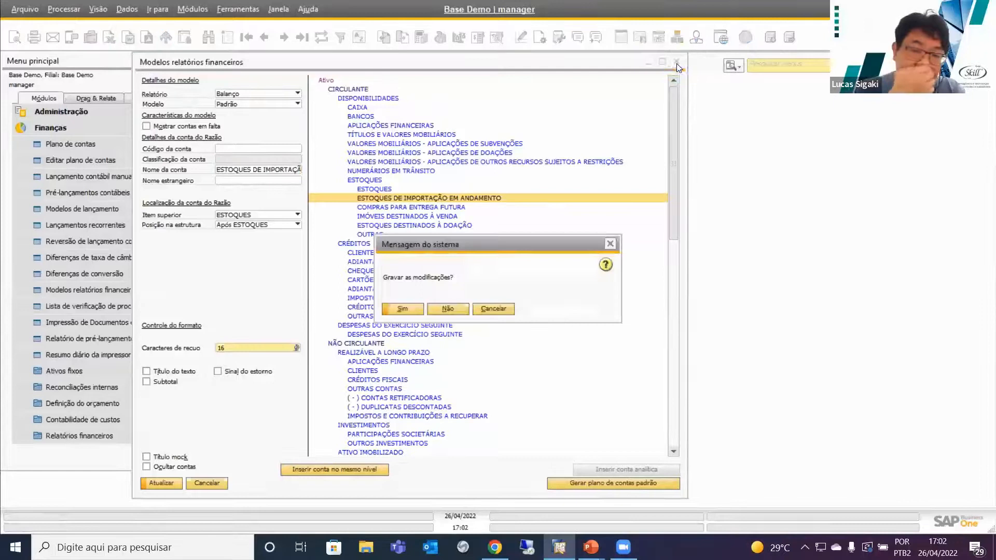
click(401, 311)
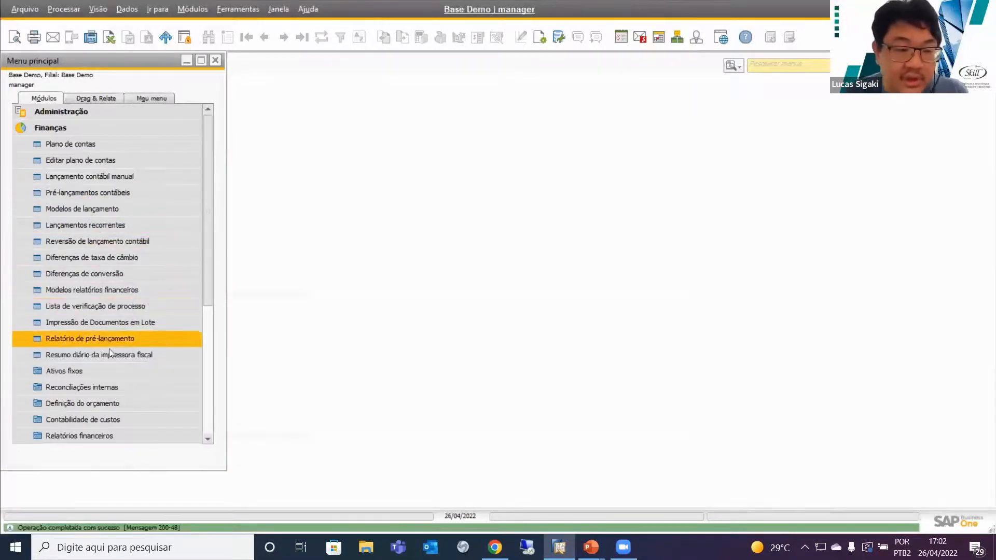
Step: Open the selection criteria of the Balanço report under Relatórios financeiros, check the available Modelo options, and close the criteria without running the report
click(121, 439)
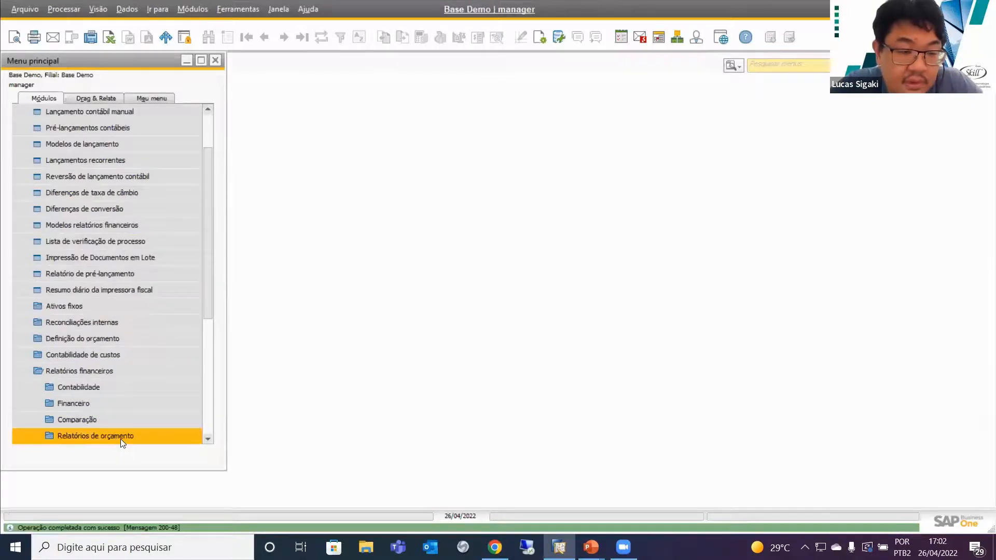
click(109, 404)
click(119, 275)
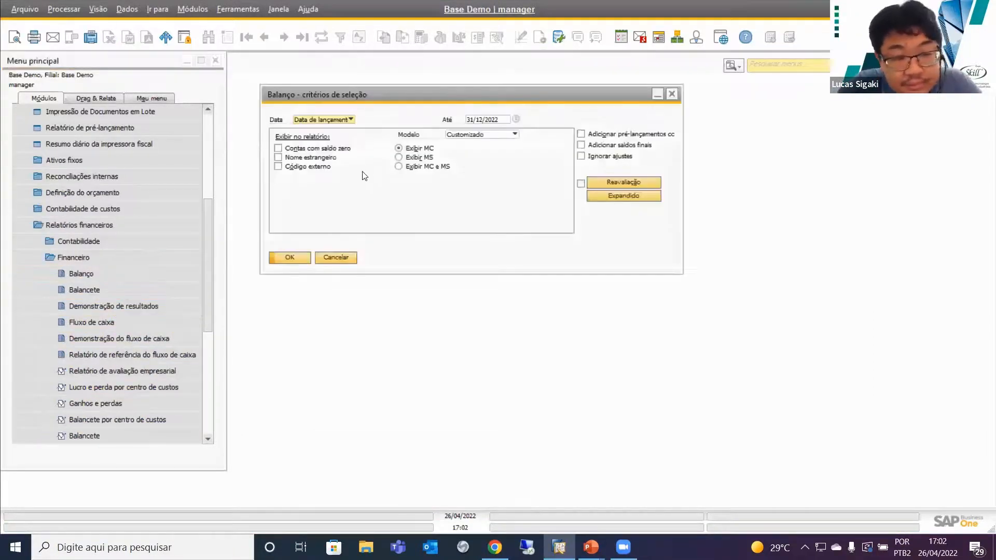
click(469, 136)
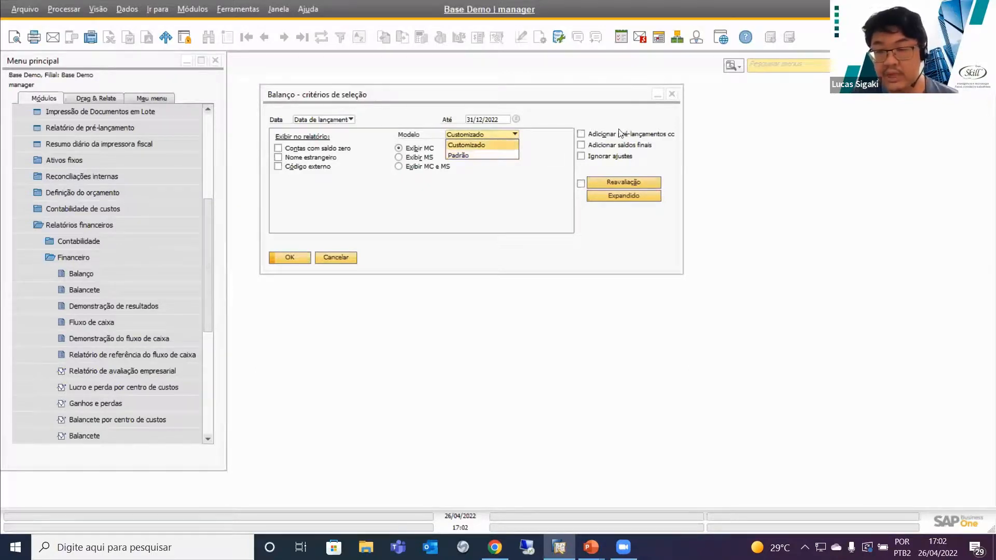
click(672, 94)
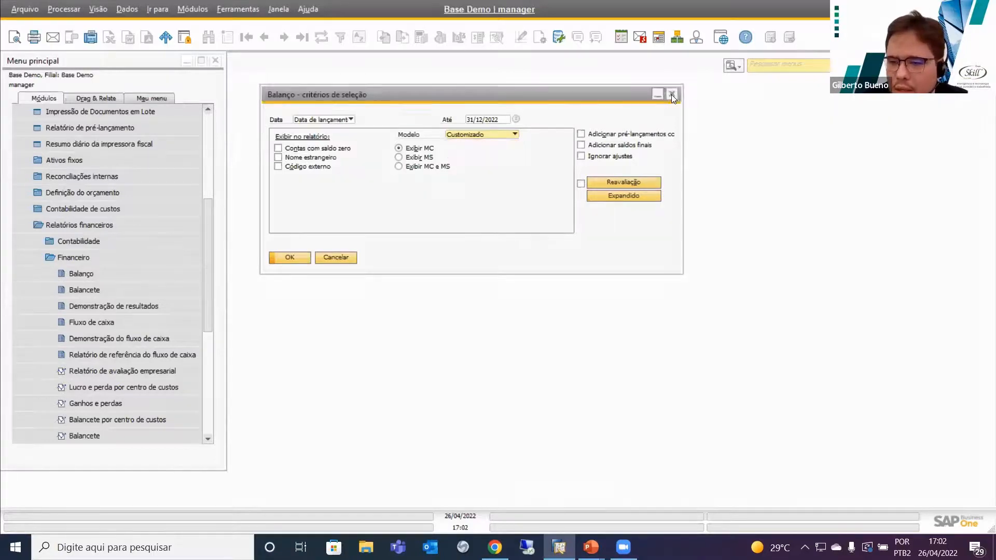
click(671, 94)
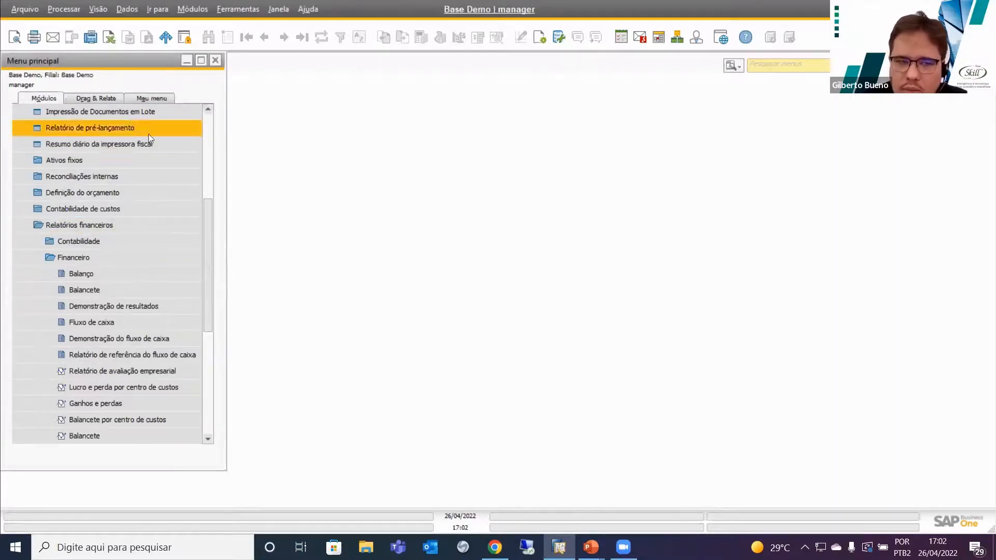
Step: Collapse the Relatórios financeiros group and switch to the running PowerPoint slide show
click(179, 222)
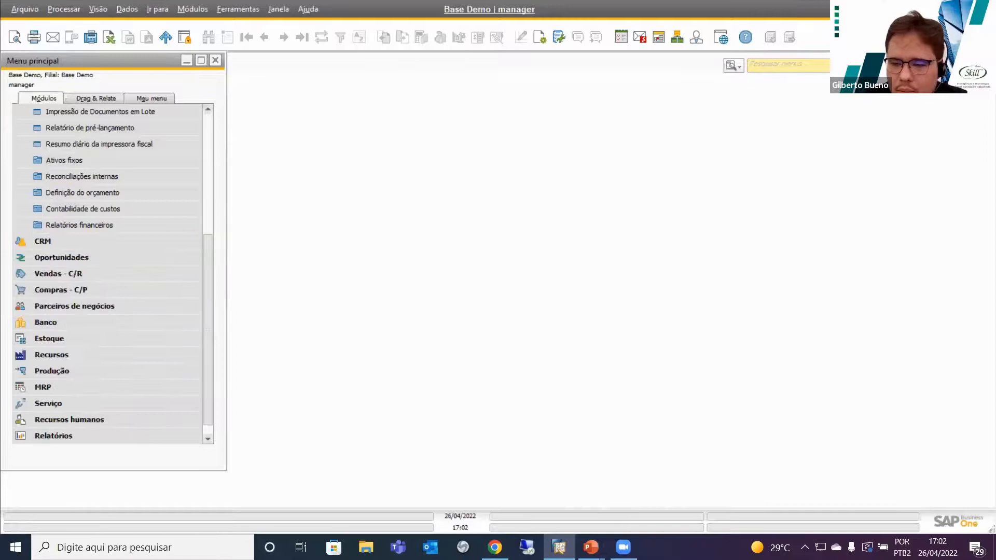
mouse_move(591, 547)
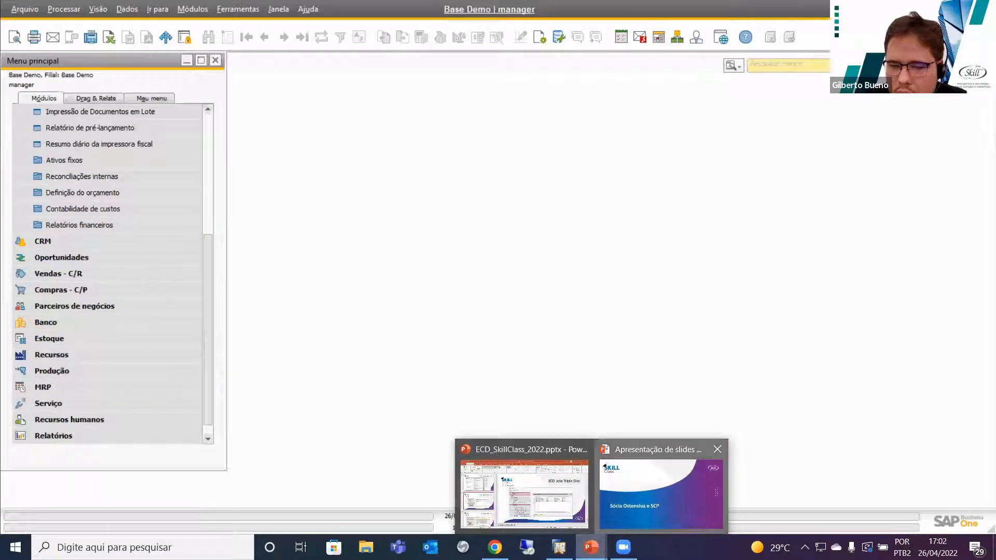
click(651, 503)
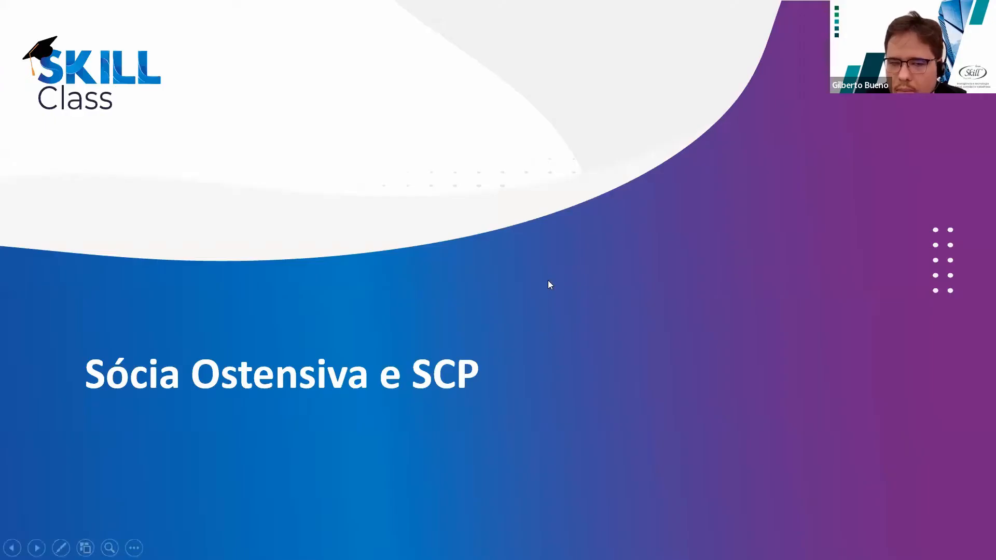